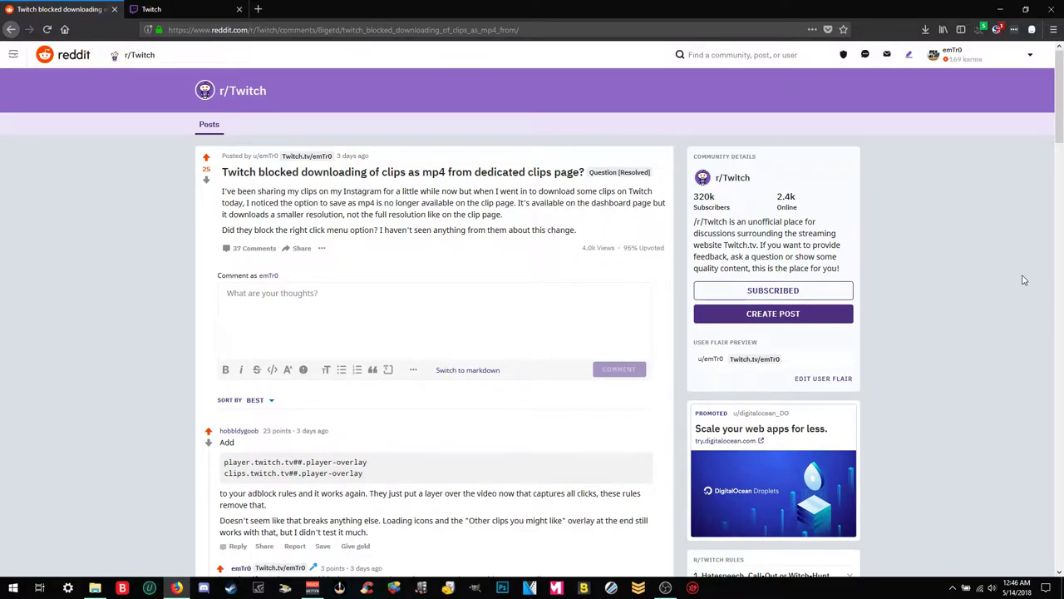
# Read the Reddit post about Twitch blocking mp4 clip downloads and the top replies beneath it.
pyautogui.scroll(-1, 1024, 281)
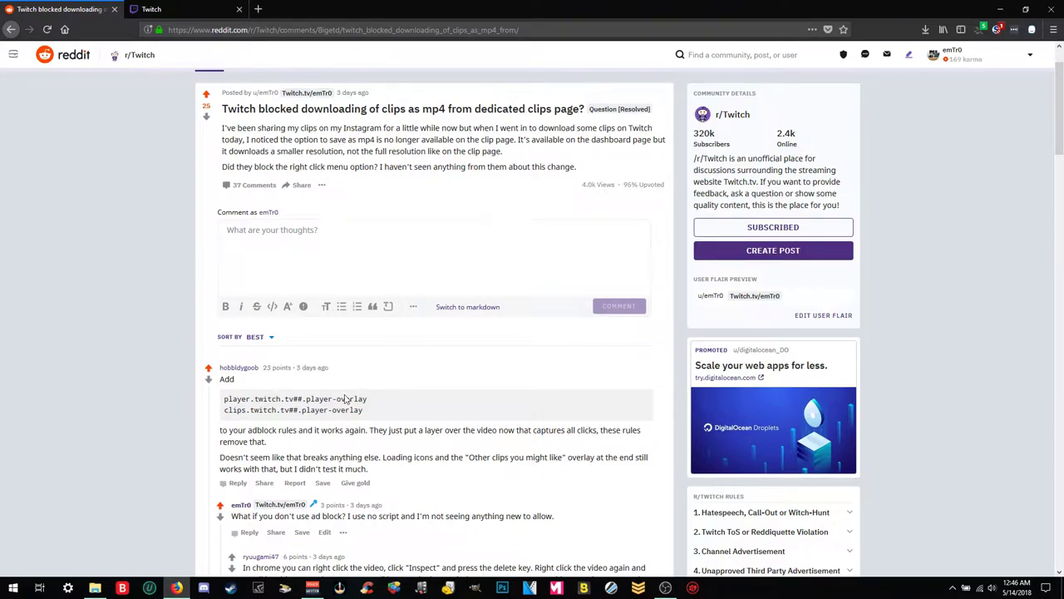
pyautogui.scroll(-2, 350, 400)
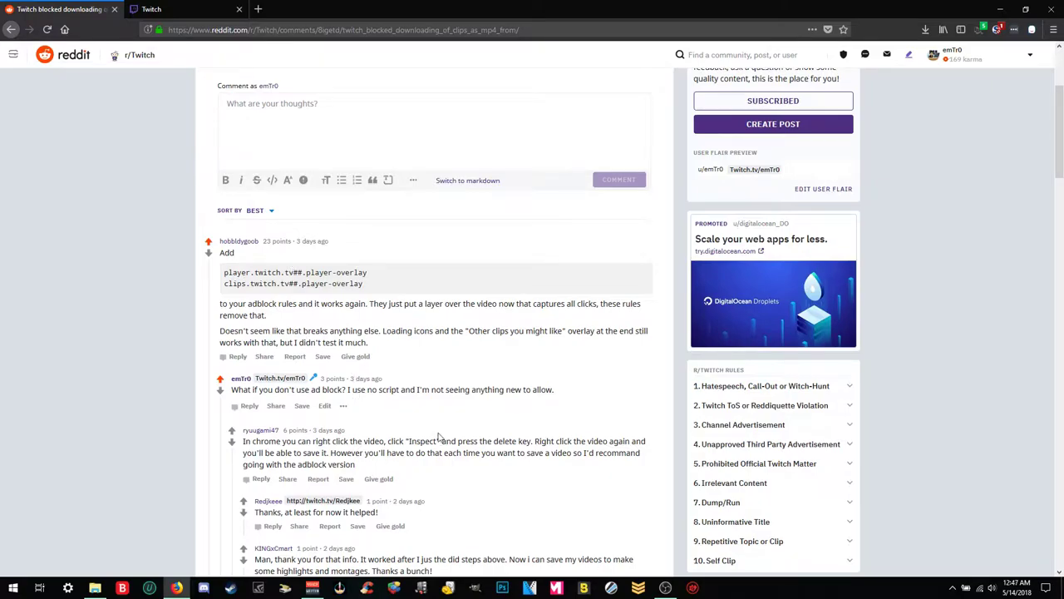
pyautogui.scroll(3, 471, 258)
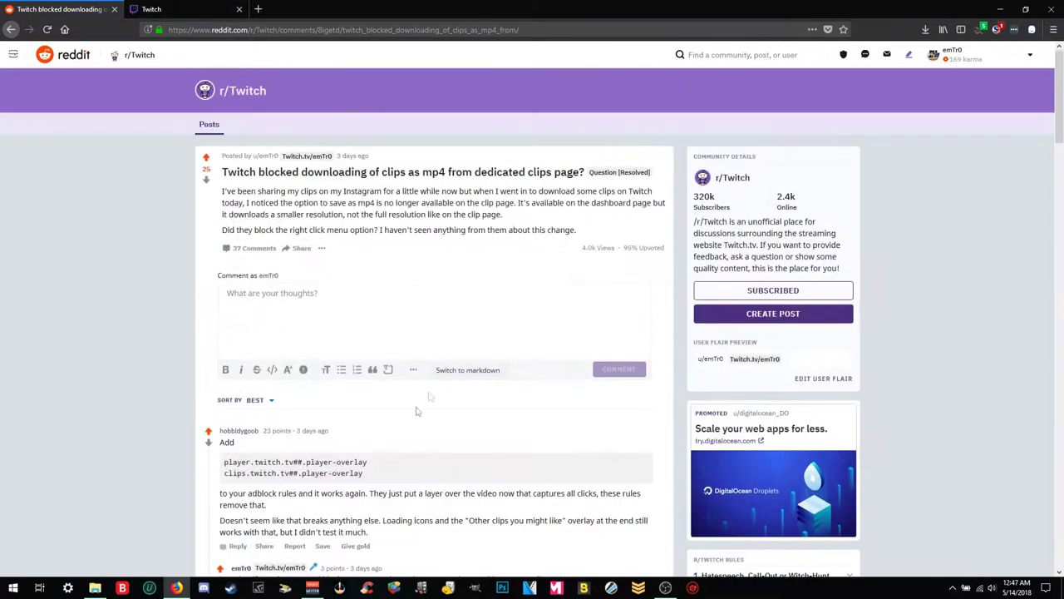
# Open the "Trolling the hunter" clip in the Twitch clips manager and check its video for a save option.
pyautogui.click(202, 12)
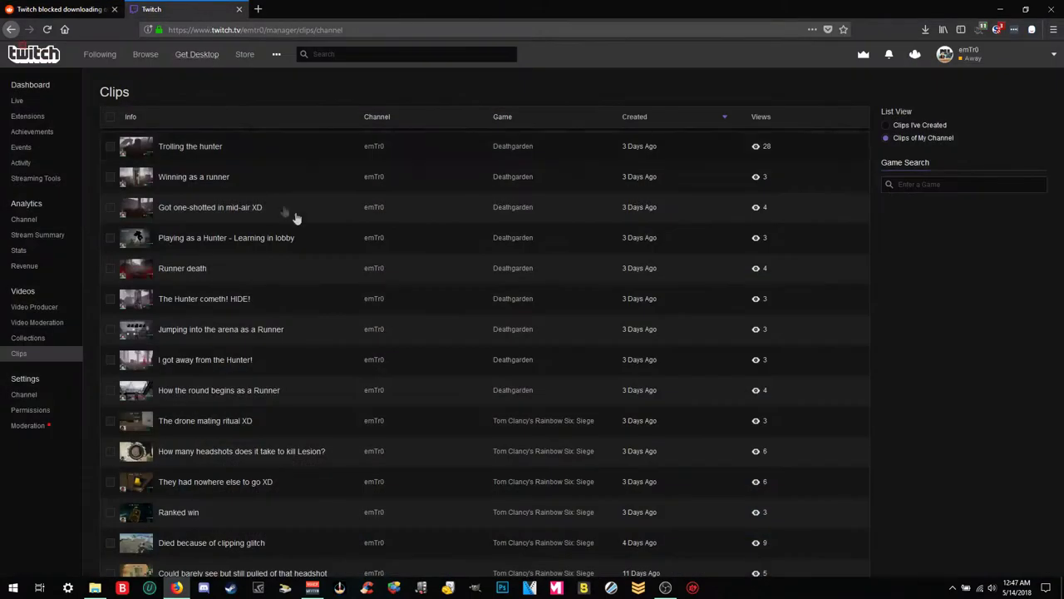
pyautogui.click(291, 153)
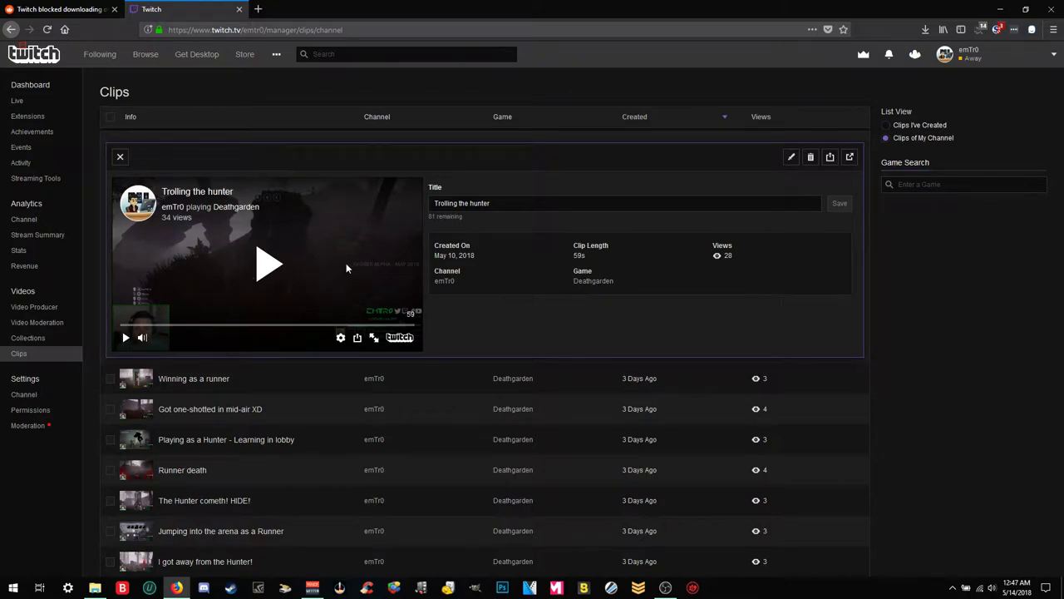
pyautogui.rightClick(348, 267)
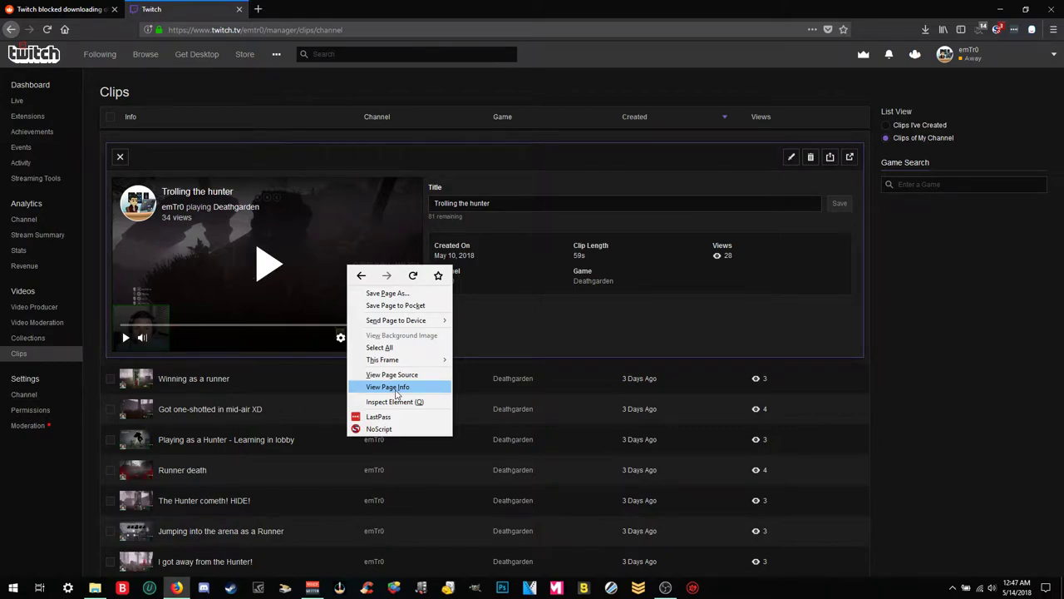
pyautogui.click(519, 325)
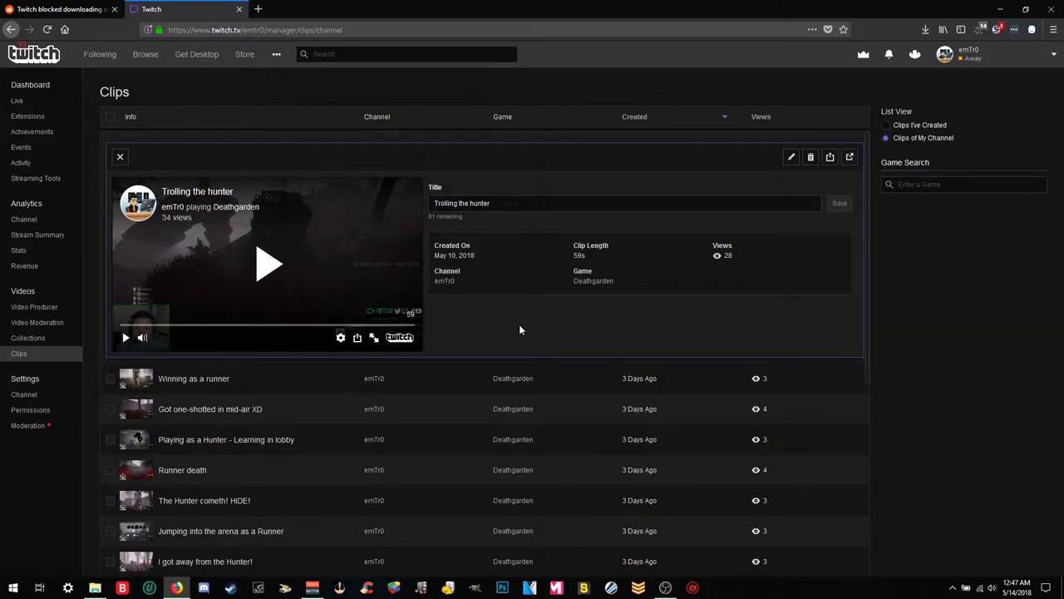
# Return to the Reddit thread and read the comments on adblock rules that remove the player overlay.
pyautogui.click(25, 7)
pyautogui.scroll(-3, 257, 370)
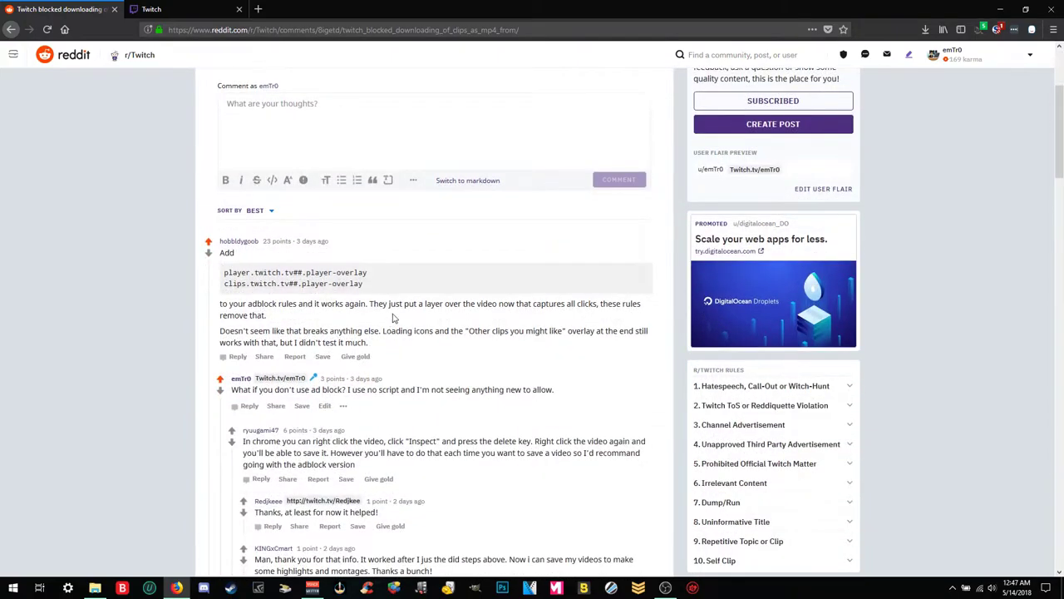
pyautogui.scroll(-1, 394, 318)
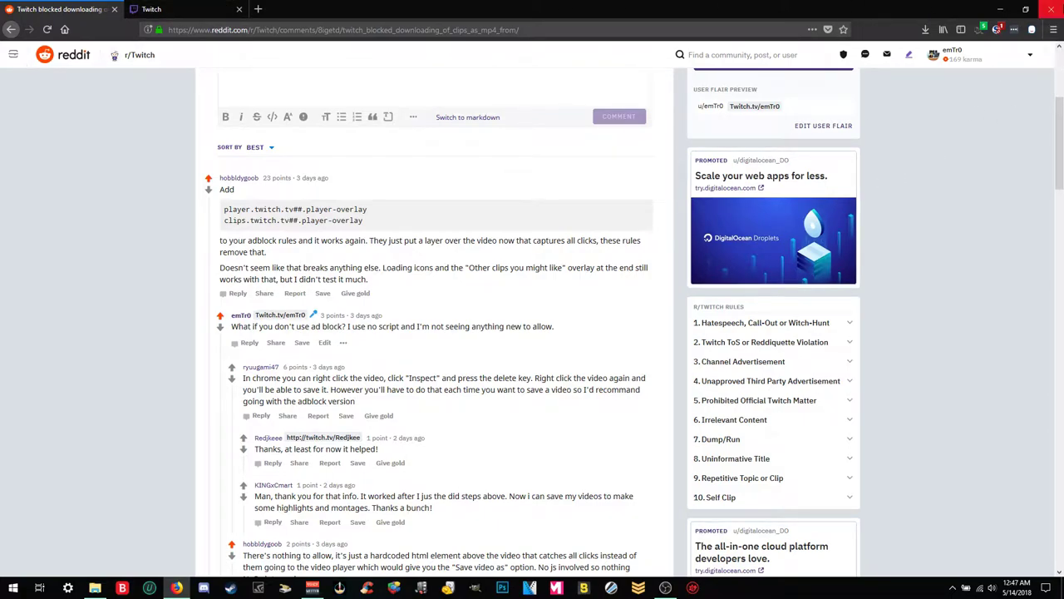
# Search the Firefox add-ons for adblock and view the Adblock Plus listing, closing it to return to the installed extensions.
pyautogui.click(1053, 29)
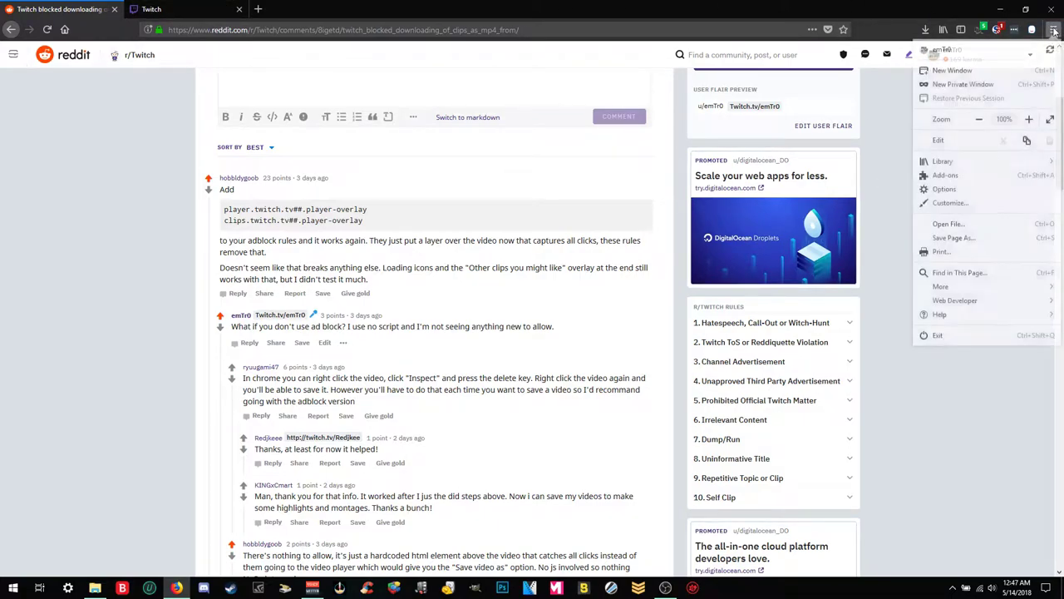
pyautogui.click(969, 176)
pyautogui.click(869, 62)
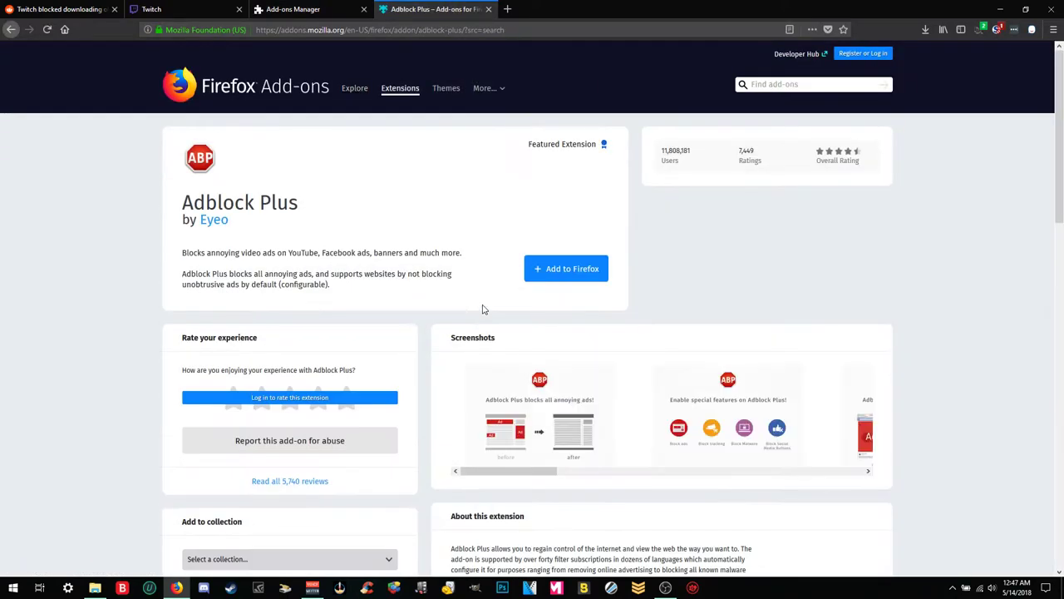
pyautogui.click(488, 10)
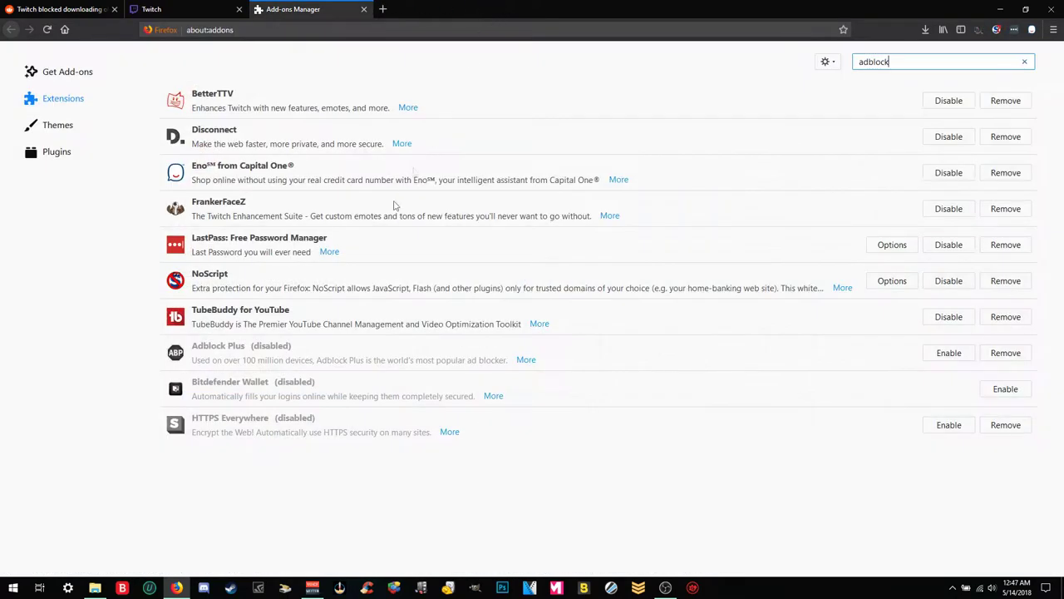
# Enable the Adblock Plus extension and open its advanced settings at the custom filter list.
pyautogui.click(948, 353)
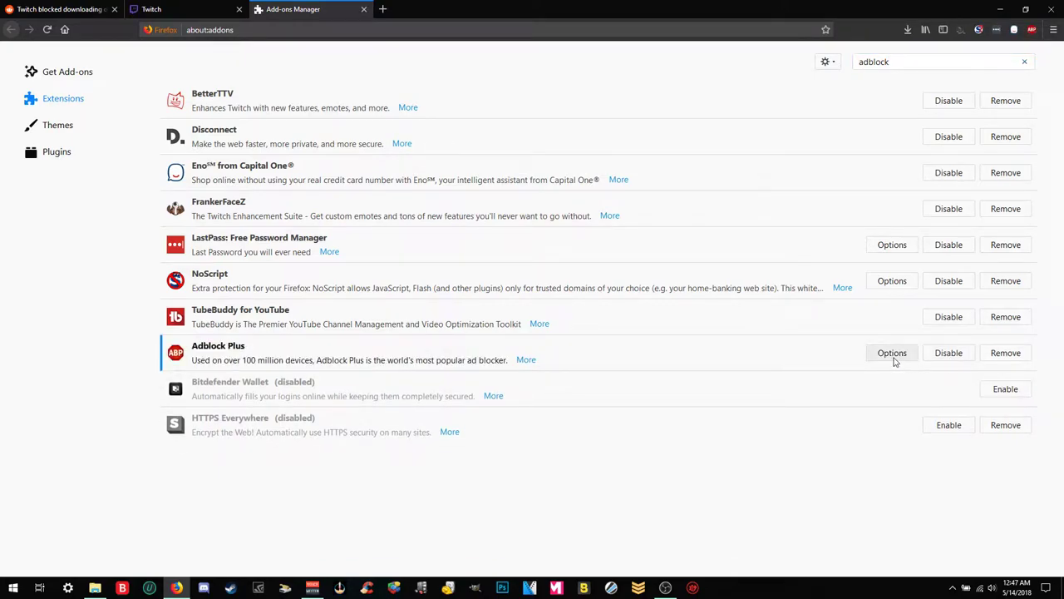
pyautogui.click(895, 361)
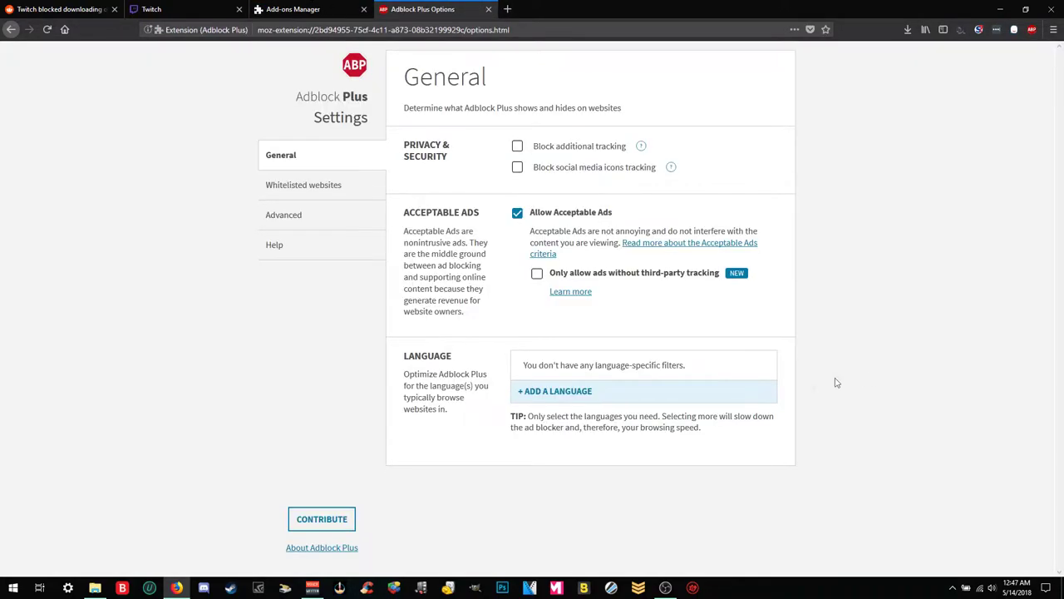
pyautogui.click(302, 216)
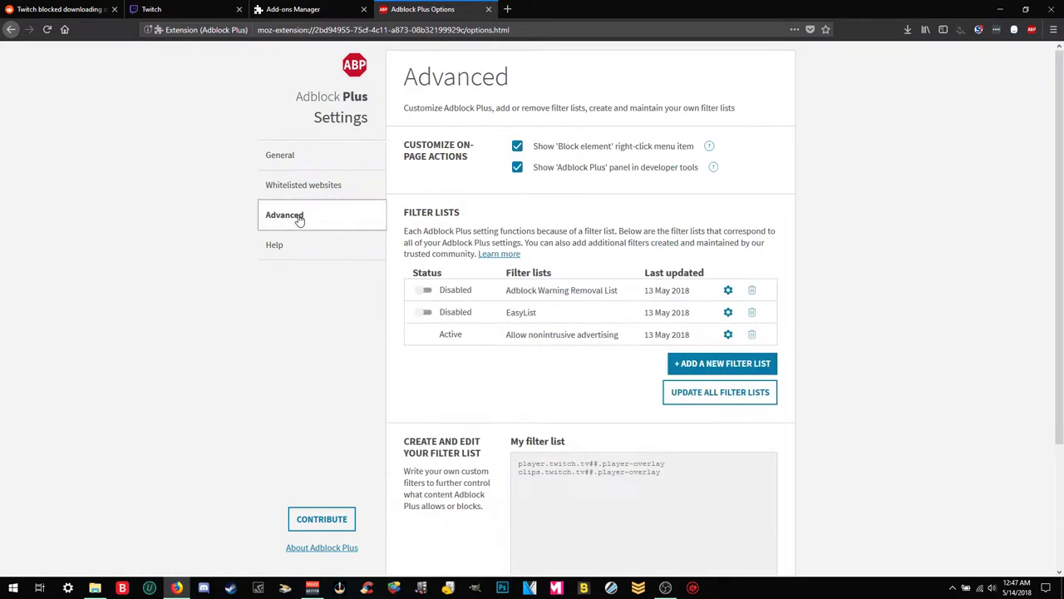
pyautogui.scroll(-3, 383, 407)
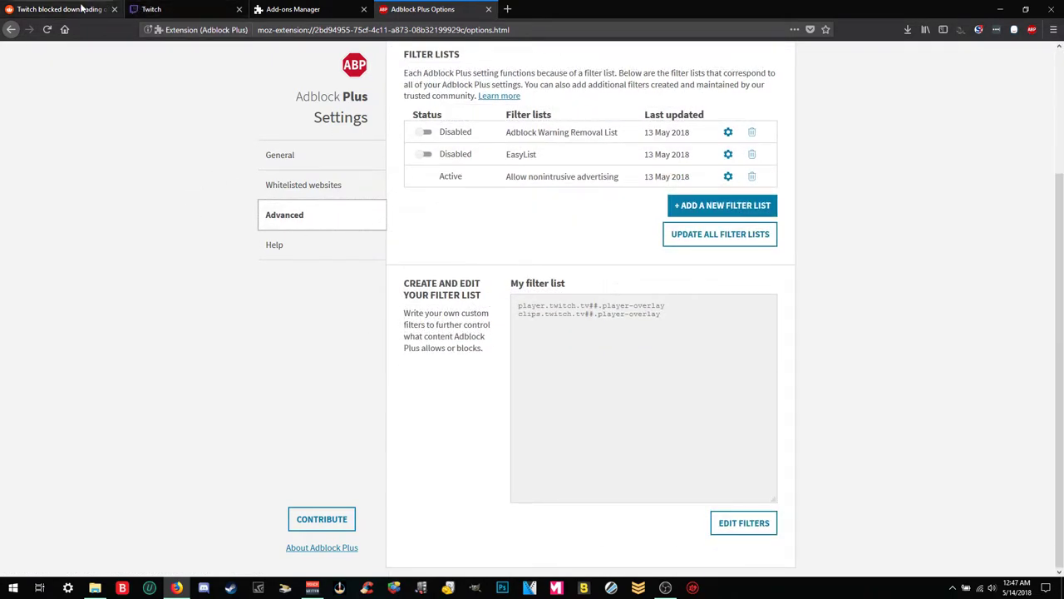
# Copy the rules player.twitch.tv##.player-overlay and clips.twitch.tv##.player-overlay from the Reddit comment and save the custom Adblock Plus filter list containing them.
pyautogui.click(63, 9)
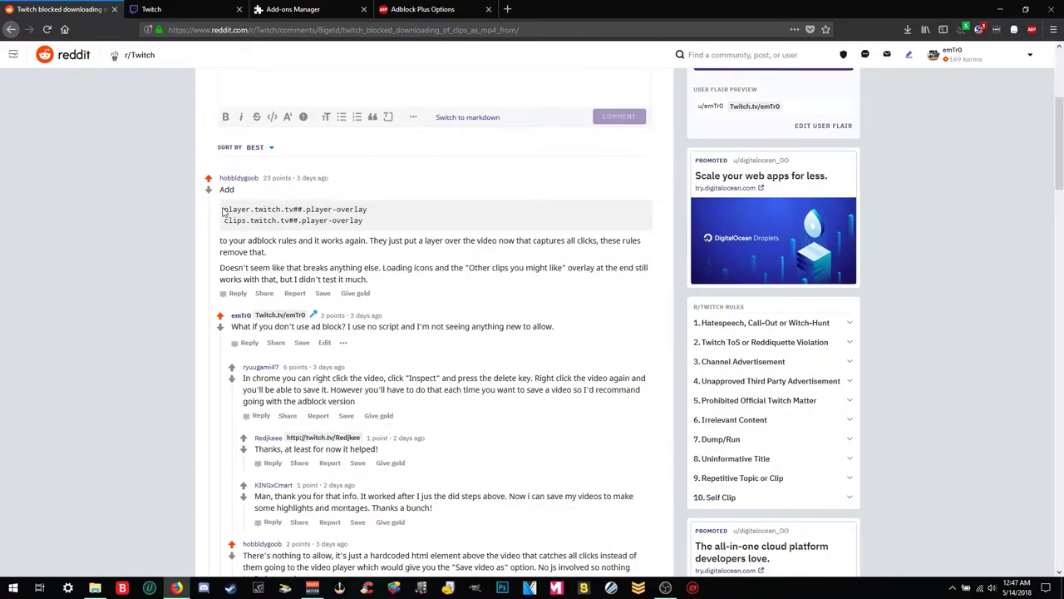
pyautogui.moveTo(223, 213); pyautogui.dragTo(401, 224)
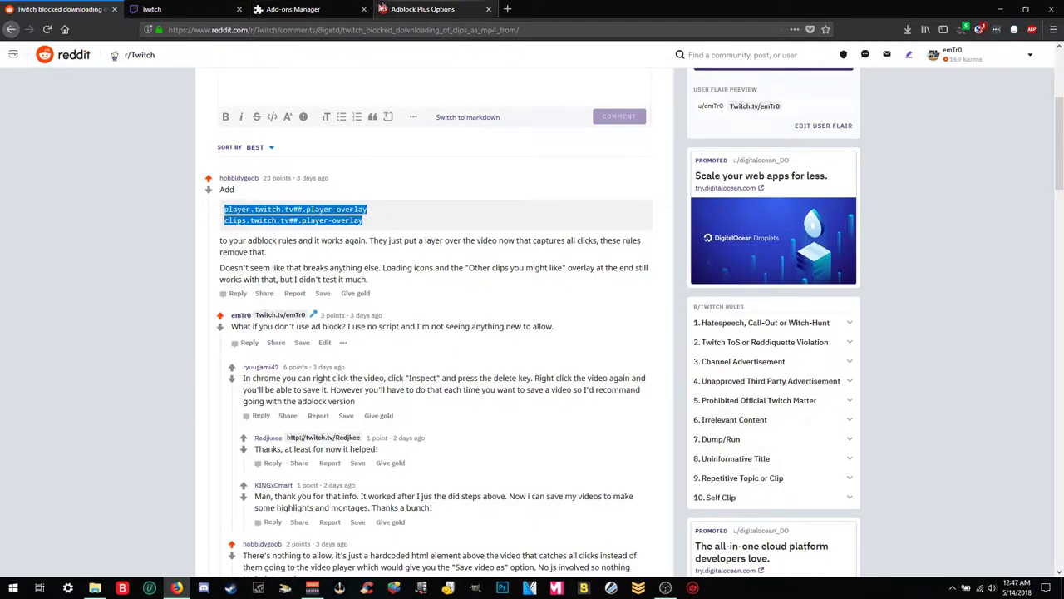
pyautogui.click(423, 9)
pyautogui.click(751, 528)
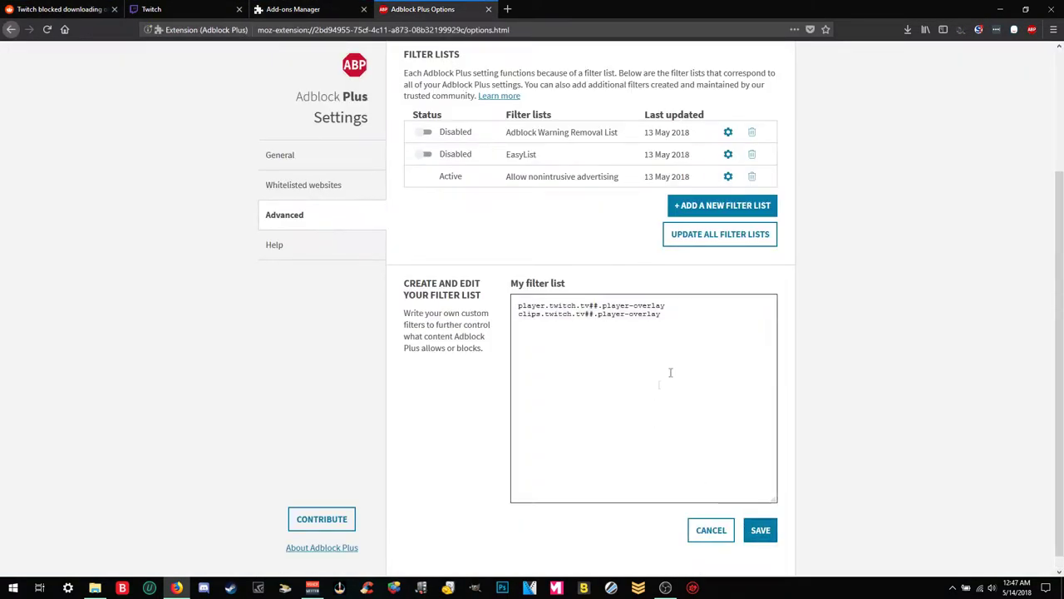
pyautogui.click(760, 530)
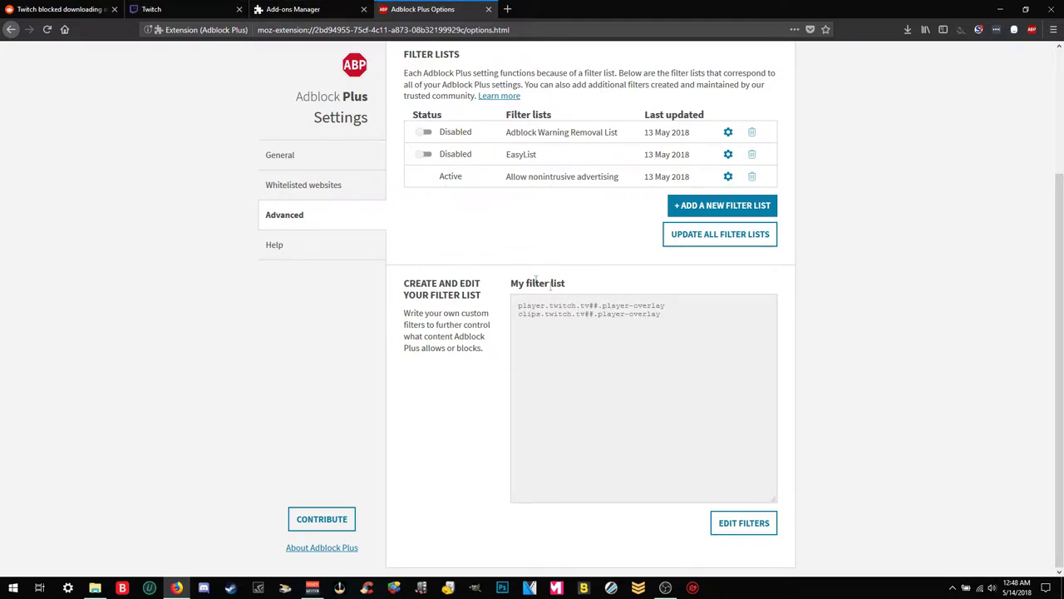
# Reload the Twitch clips manager, reopen the "Trolling the hunter" clip and check its video for the Save Video As option.
pyautogui.click(153, 8)
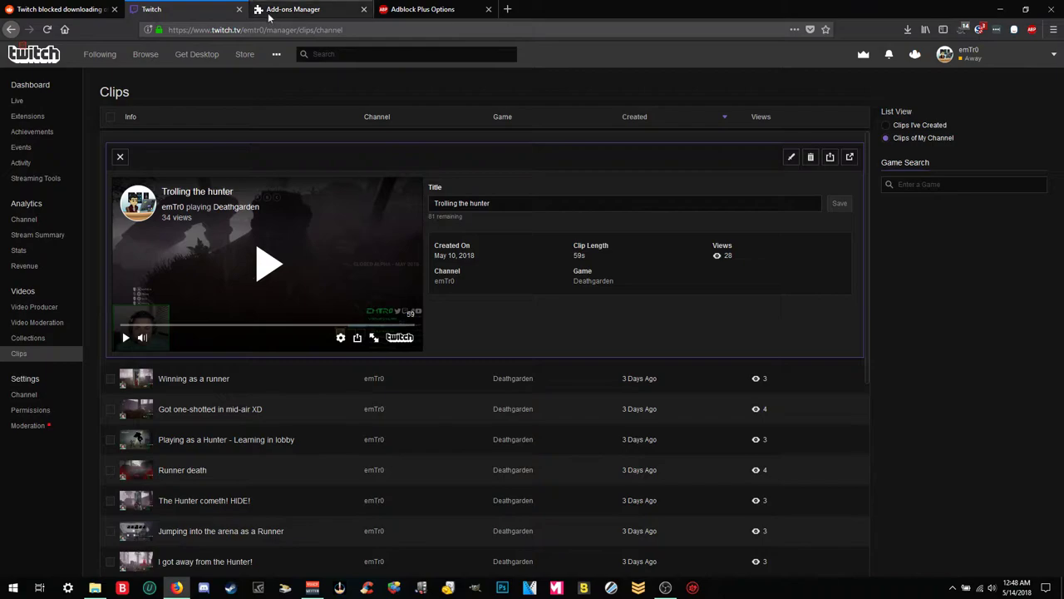
pyautogui.rightClick(373, 263)
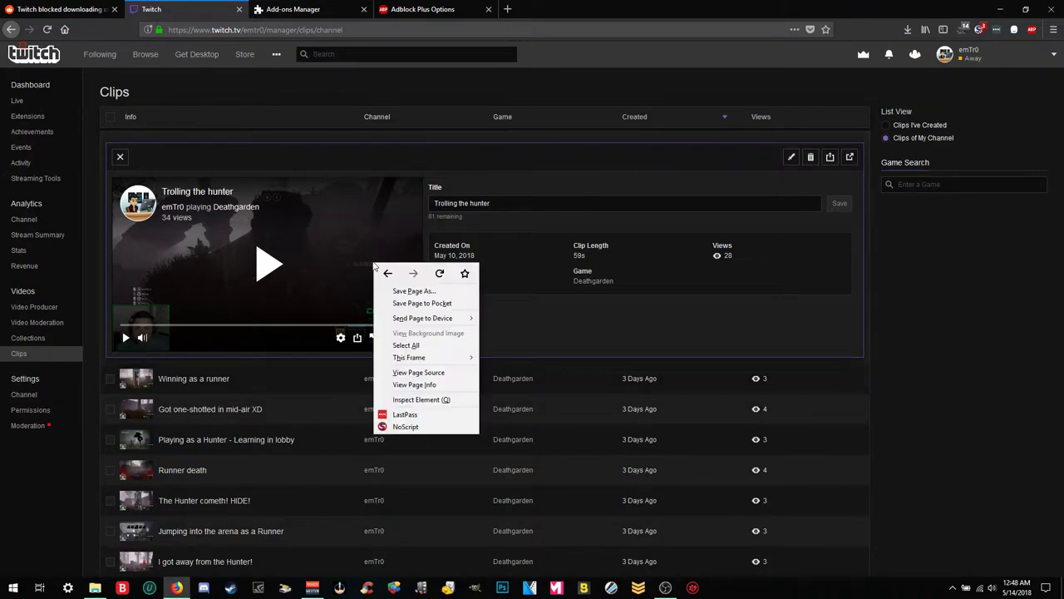
pyautogui.click(552, 341)
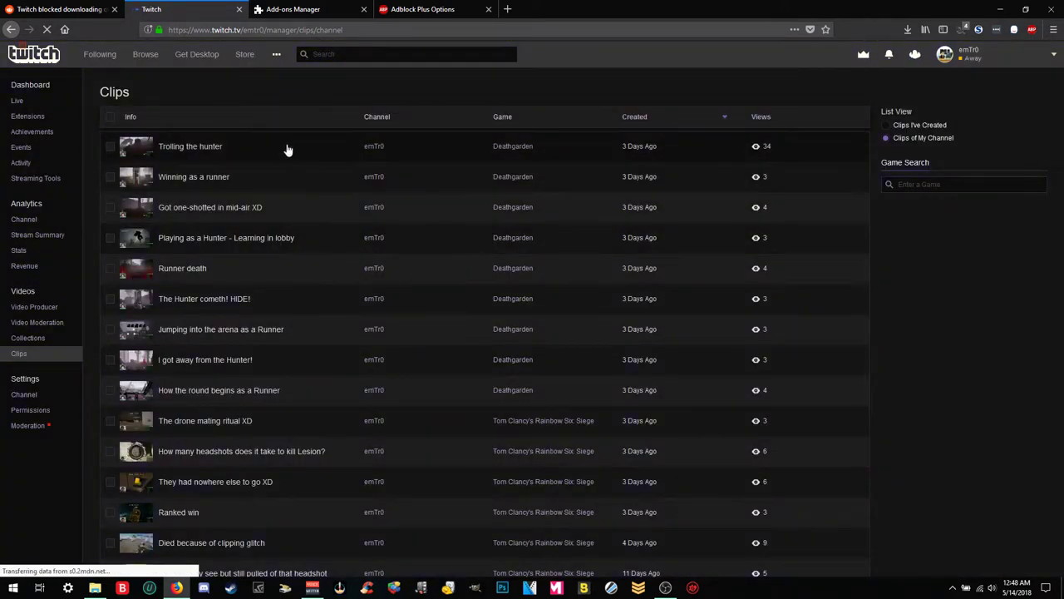
pyautogui.click(289, 148)
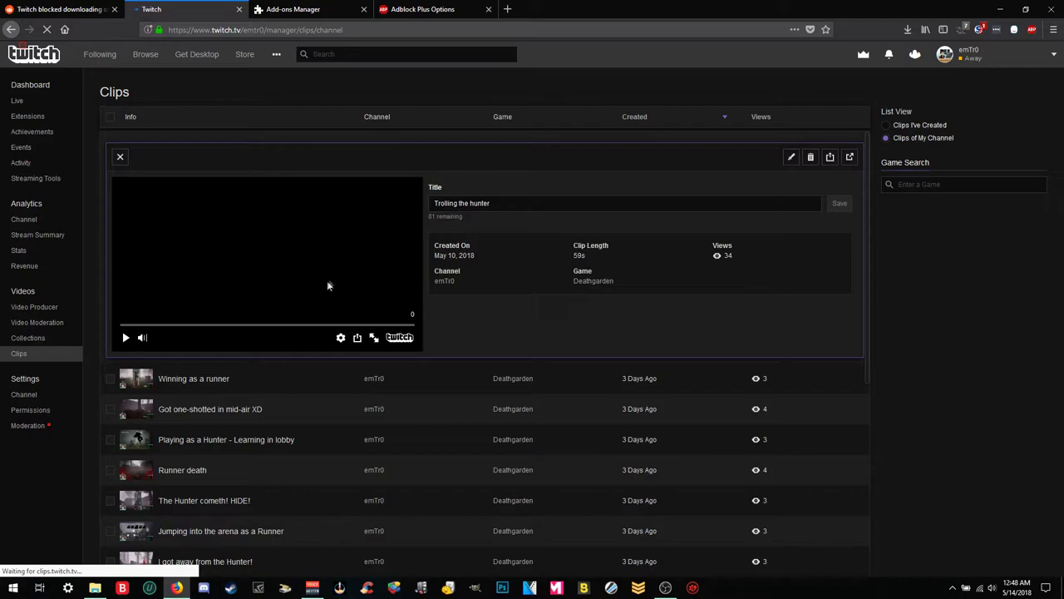
pyautogui.rightClick(341, 264)
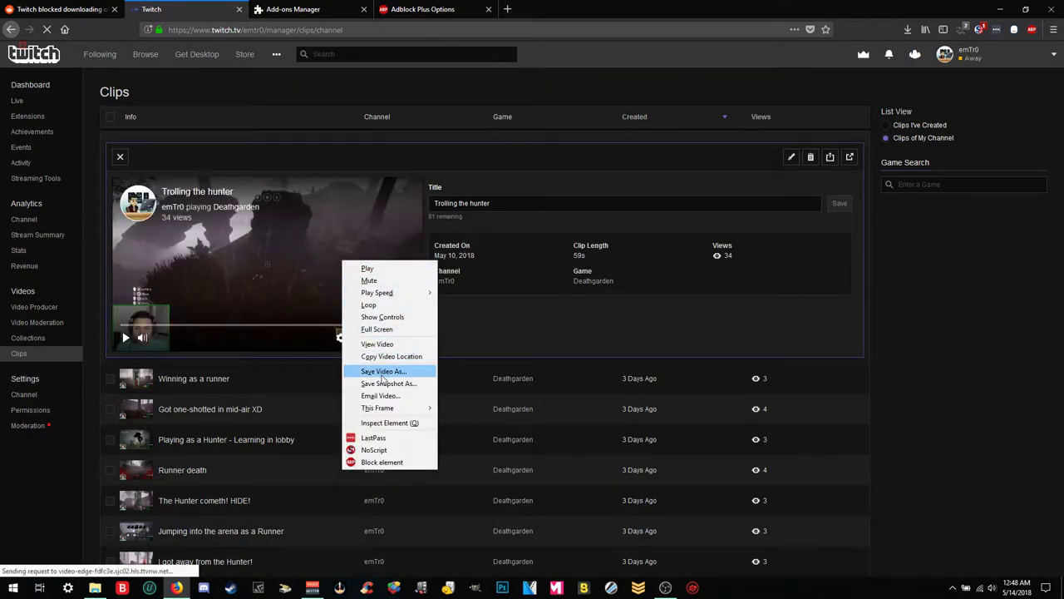
pyautogui.click(577, 337)
# View the clip on its dedicated clips page, pause it, check for Save Video As, and close that page.
pyautogui.middleClick(849, 156)
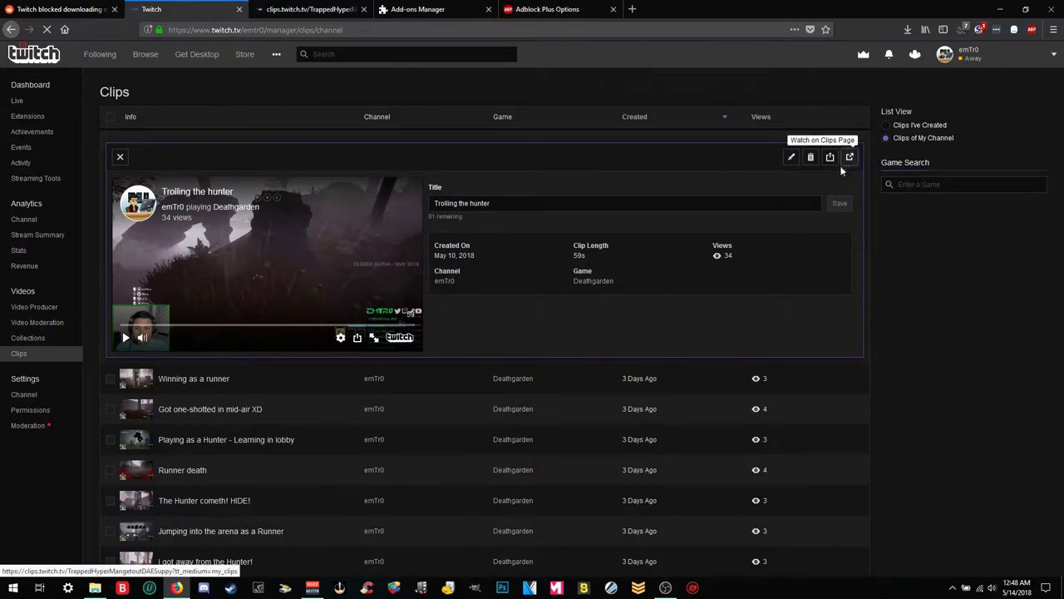
pyautogui.click(316, 9)
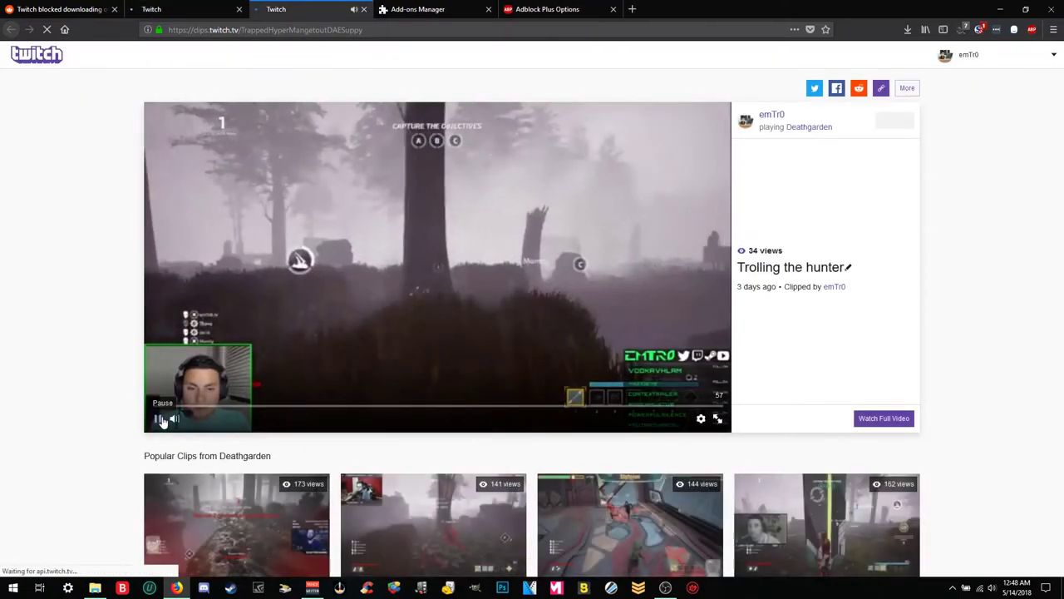
pyautogui.click(162, 420)
pyautogui.rightClick(469, 229)
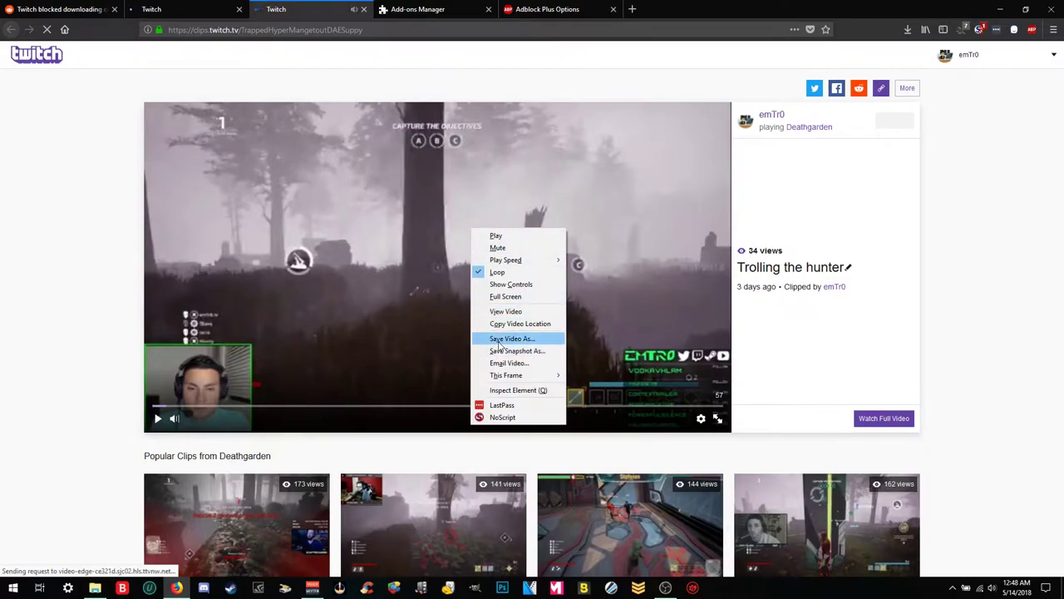
pyautogui.click(309, 7)
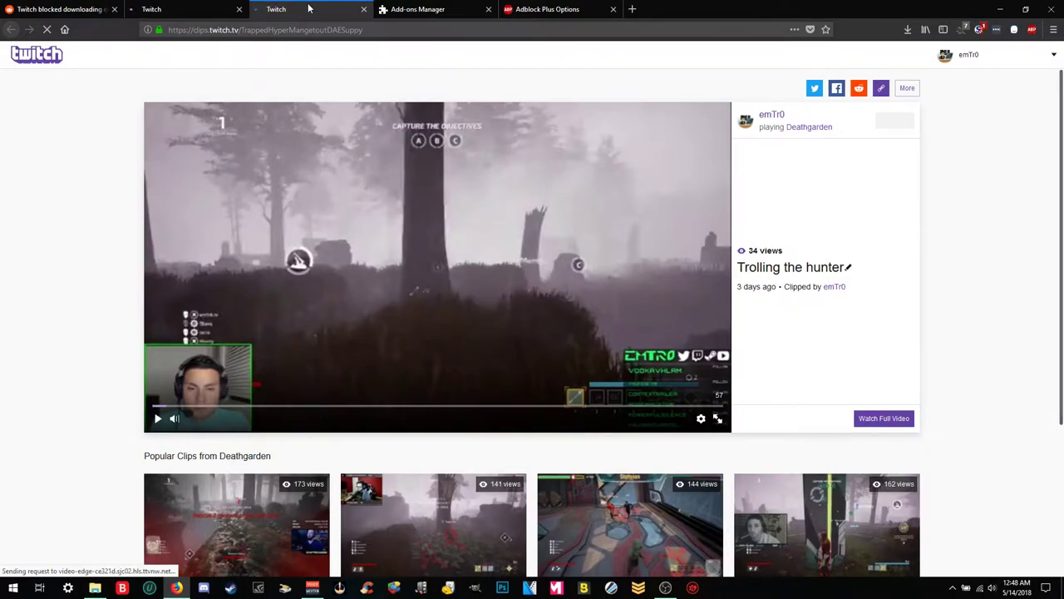
pyautogui.rightClick(453, 257)
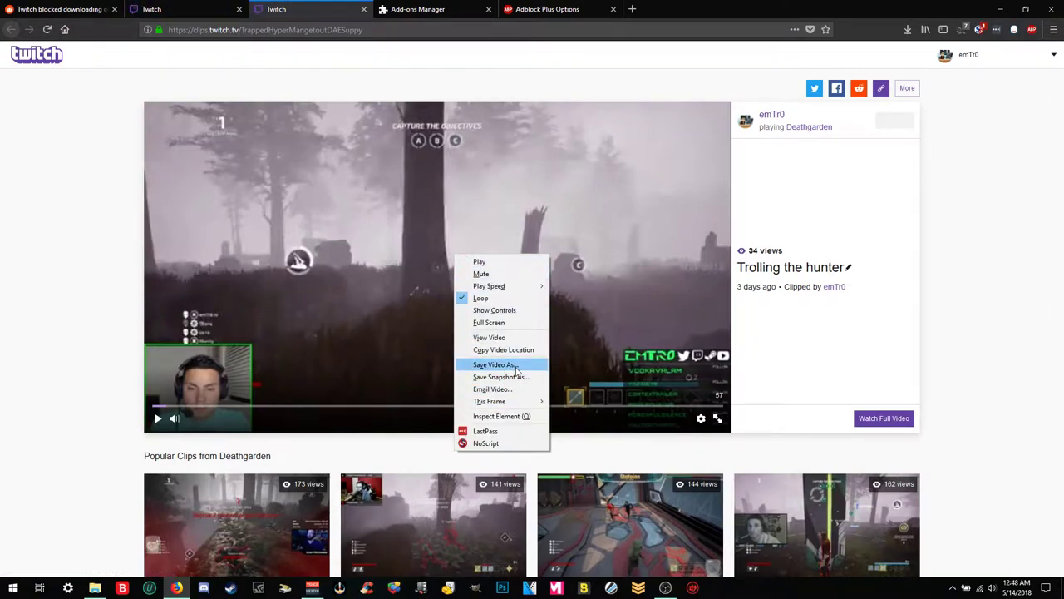
pyautogui.click(355, 7)
pyautogui.click(363, 9)
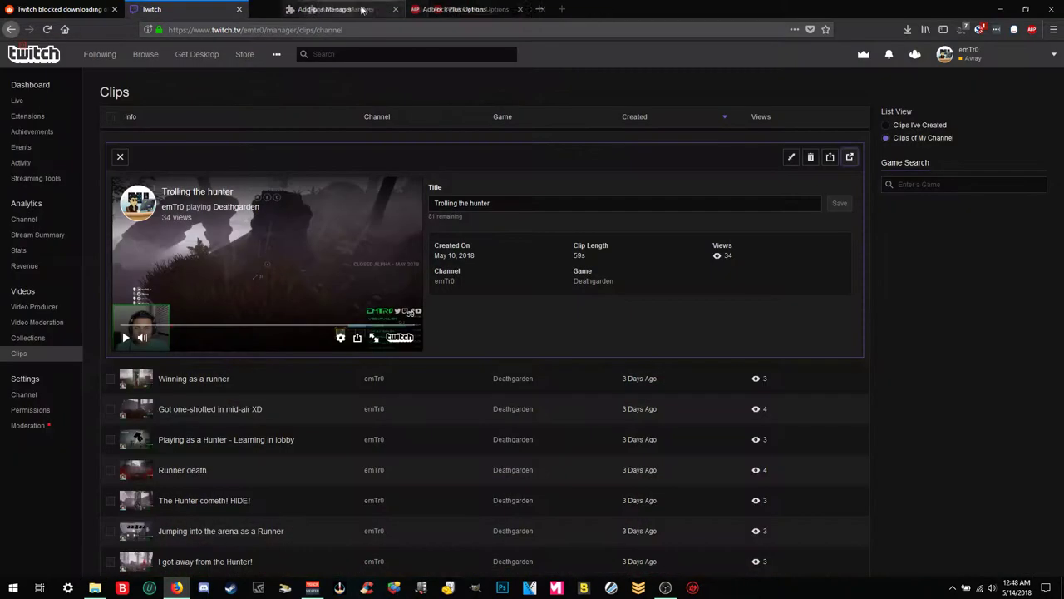
# Close the Adblock Plus settings, disable the extension and close the add-ons manager.
pyautogui.click(396, 9)
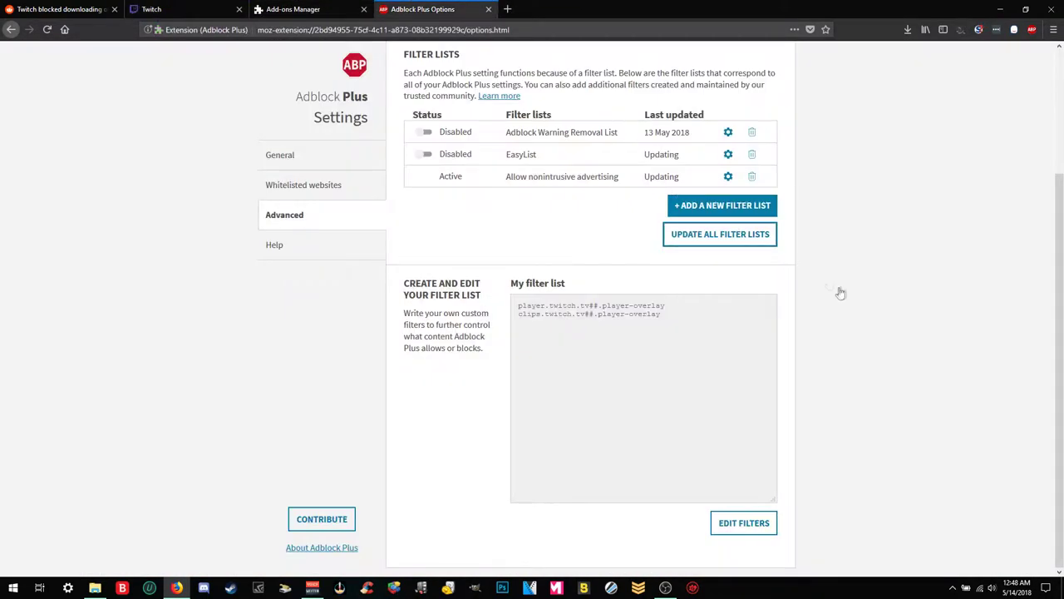
pyautogui.click(489, 9)
pyautogui.click(949, 353)
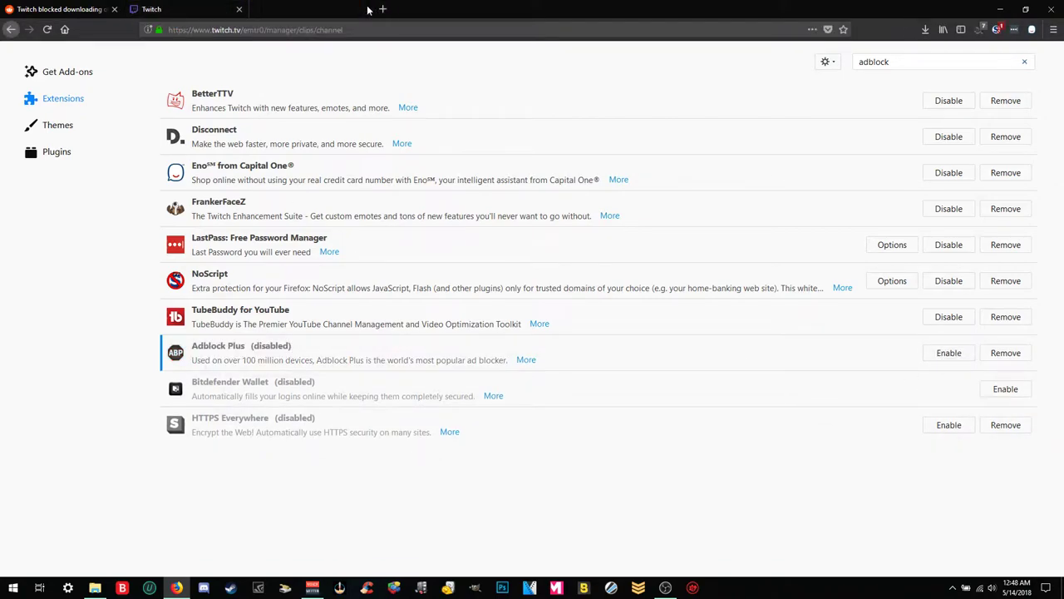
pyautogui.click(363, 9)
# Reload the Twitch clips manager with Adblock Plus disabled and reopen the "Trolling the hunter" clip.
pyautogui.rightClick(208, 15)
pyautogui.click(213, 22)
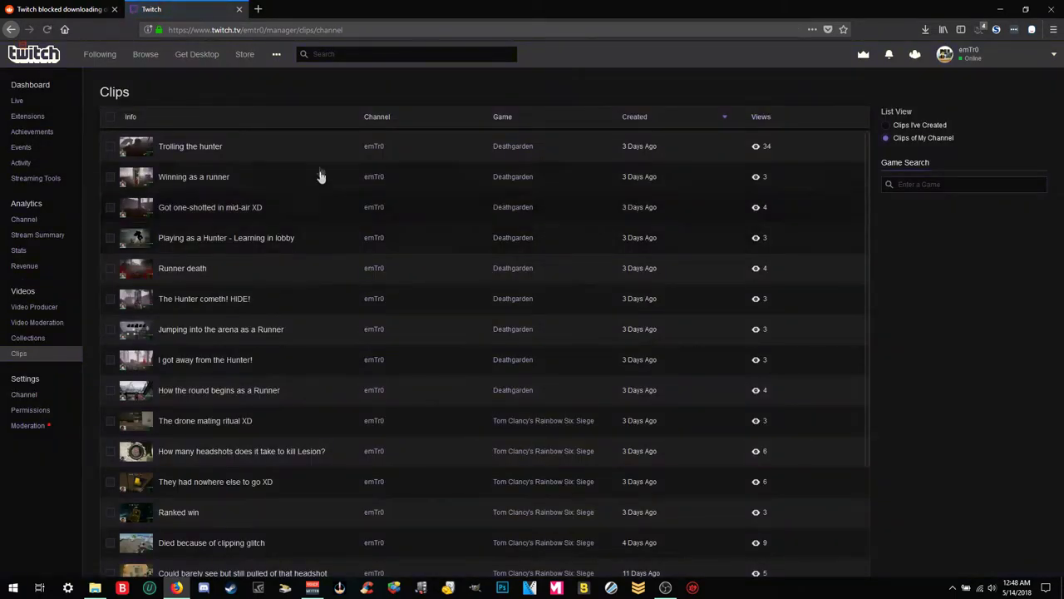
pyautogui.click(325, 148)
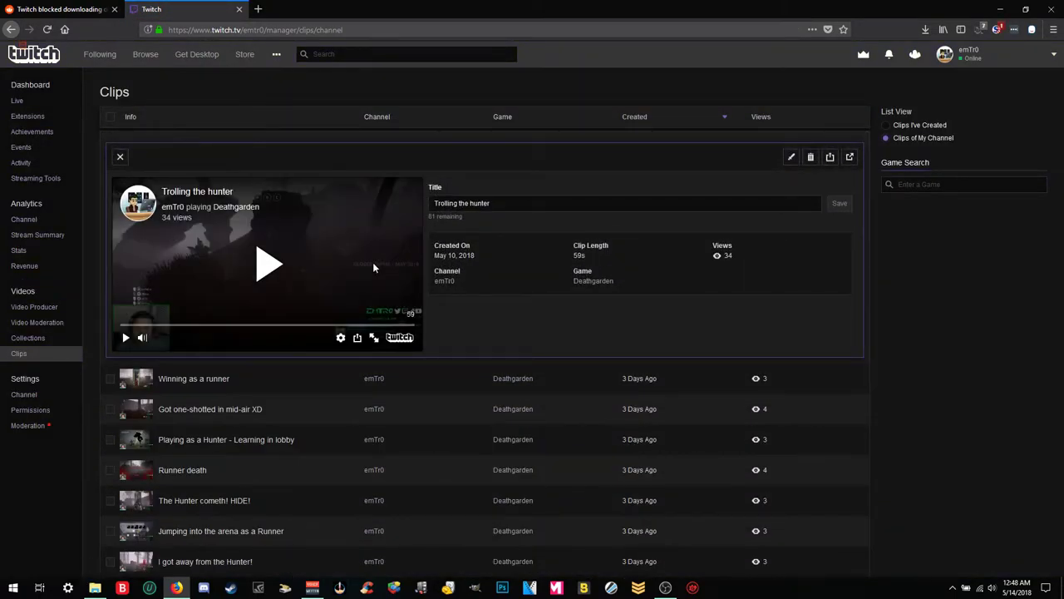
# Check the embedded clip for Save Video As, then open its dedicated page in a new tab, pause it and check there too.
pyautogui.rightClick(373, 267)
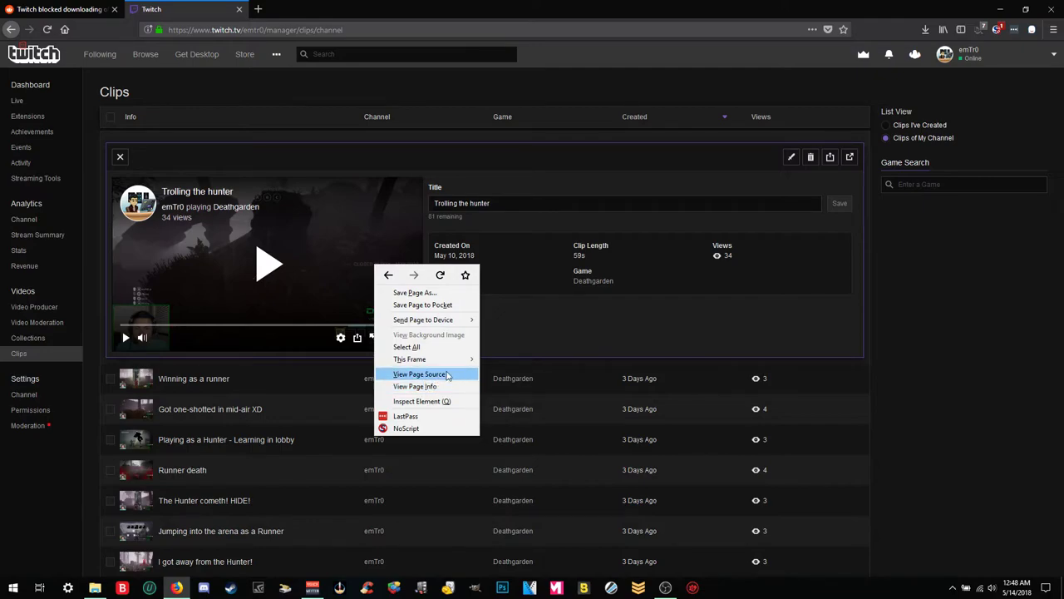
pyautogui.click(718, 314)
pyautogui.rightClick(852, 159)
pyautogui.click(890, 166)
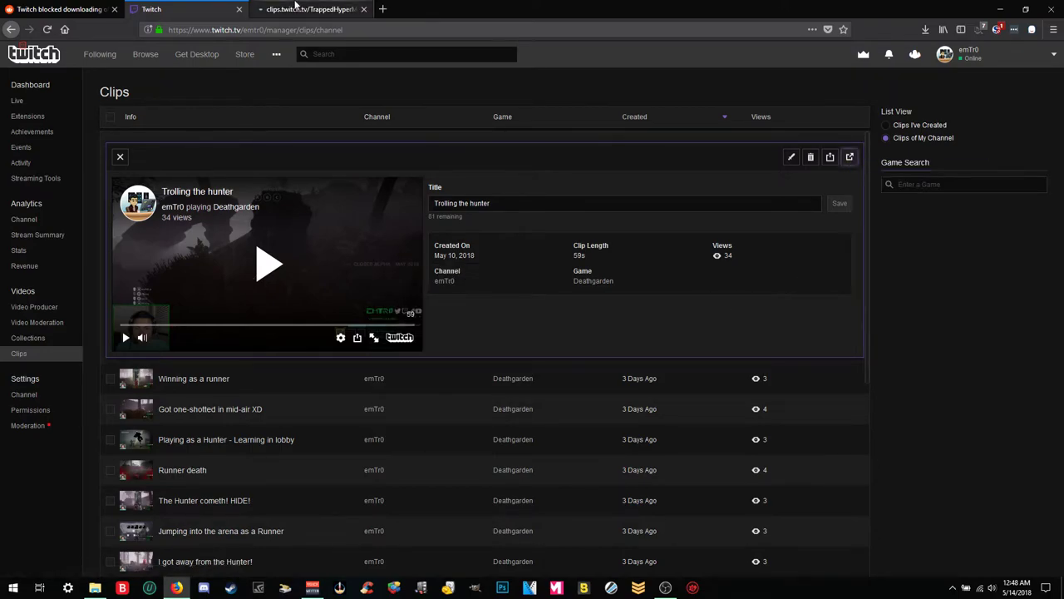
pyautogui.click(305, 10)
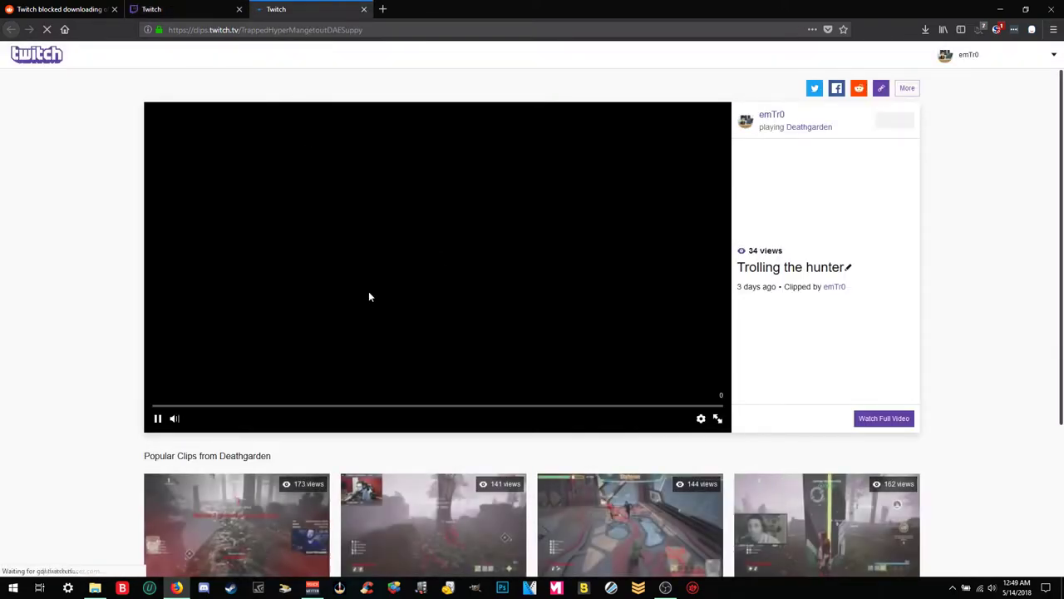
pyautogui.click(162, 420)
pyautogui.rightClick(450, 304)
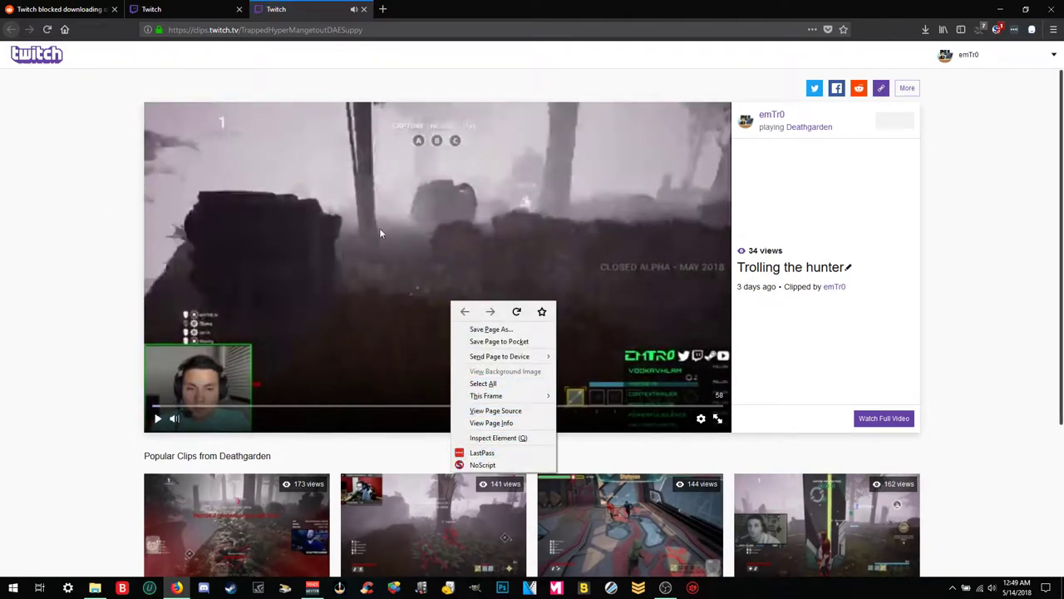
# Read the Reddit replies on removing the player overlay by inspecting and deleting it, glancing back at the Twitch clips list.
pyautogui.click(62, 8)
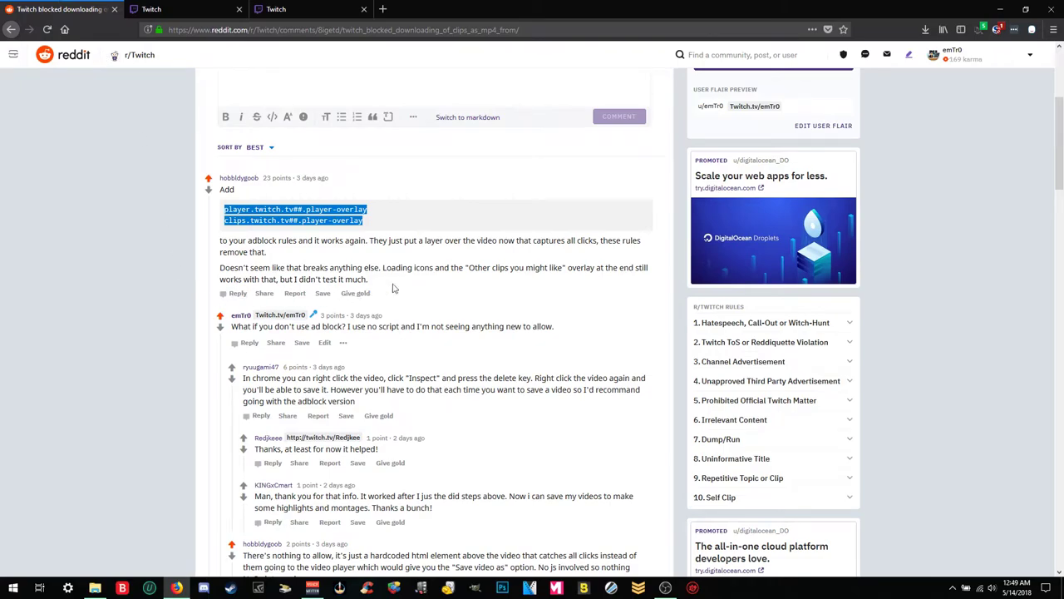
pyautogui.click(482, 255)
pyautogui.scroll(-4, 491, 274)
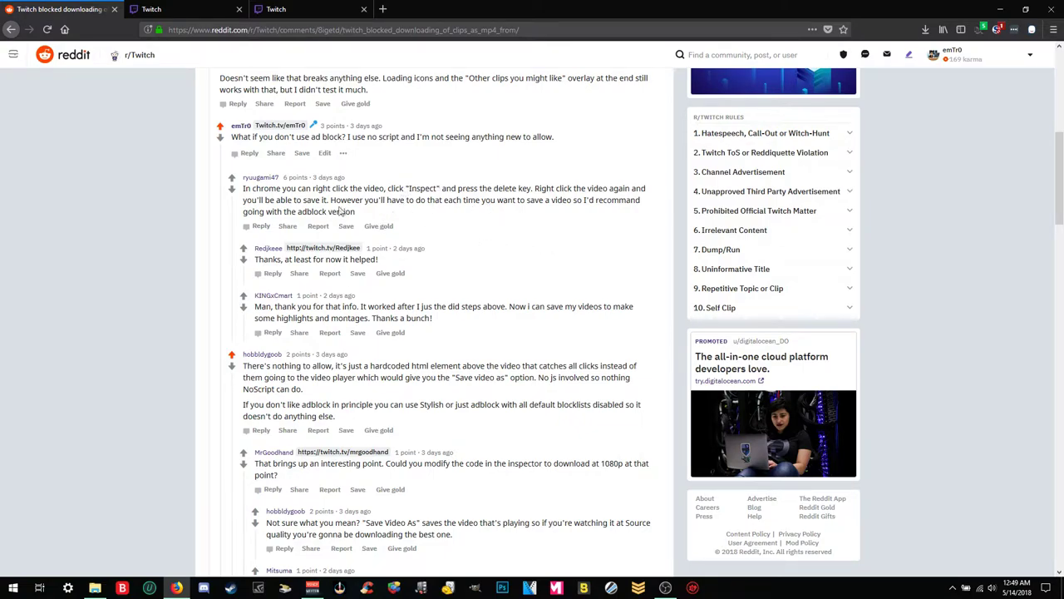
pyautogui.click(160, 7)
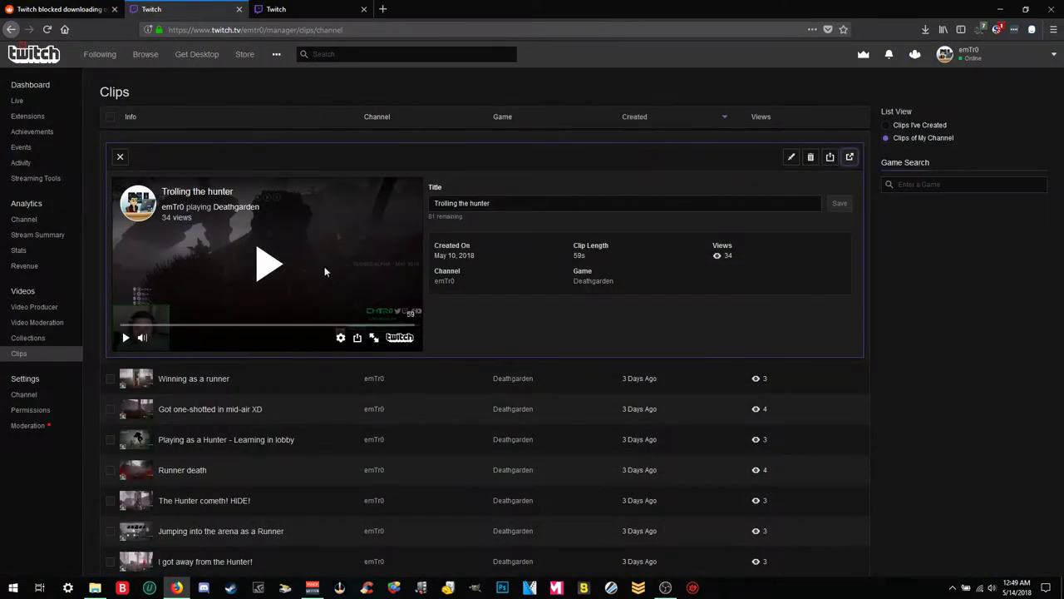
pyautogui.scroll(-5, 238, 409)
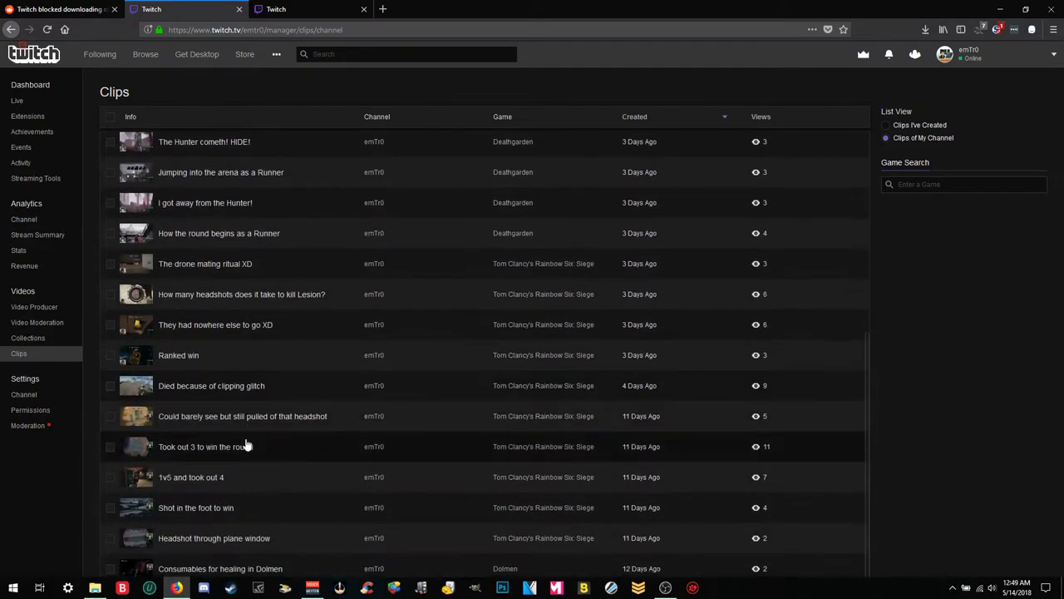
pyautogui.scroll(5, 249, 439)
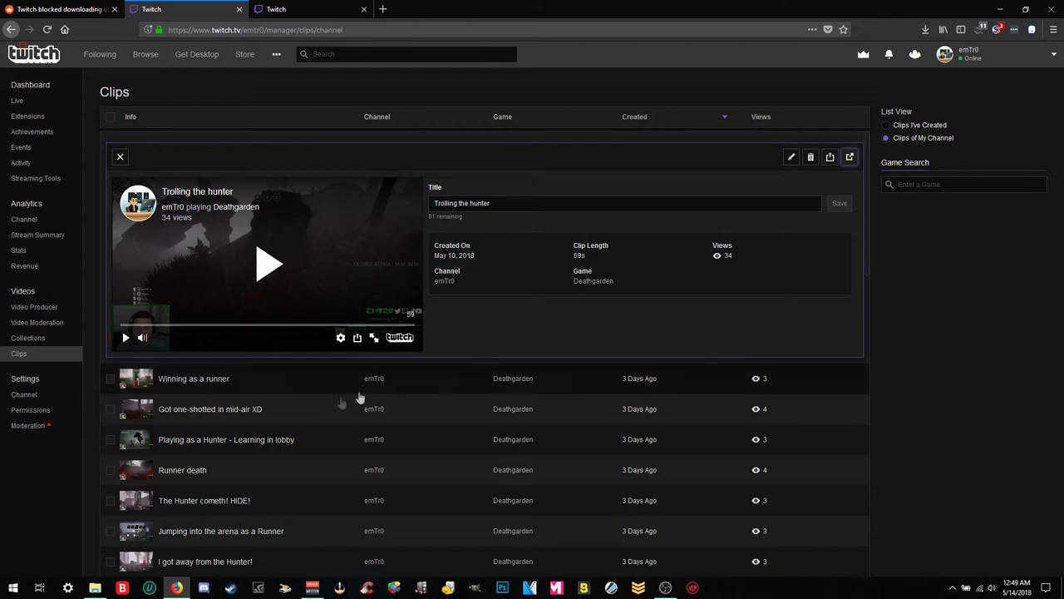
pyautogui.scroll(-1, 275, 282)
pyautogui.click(52, 9)
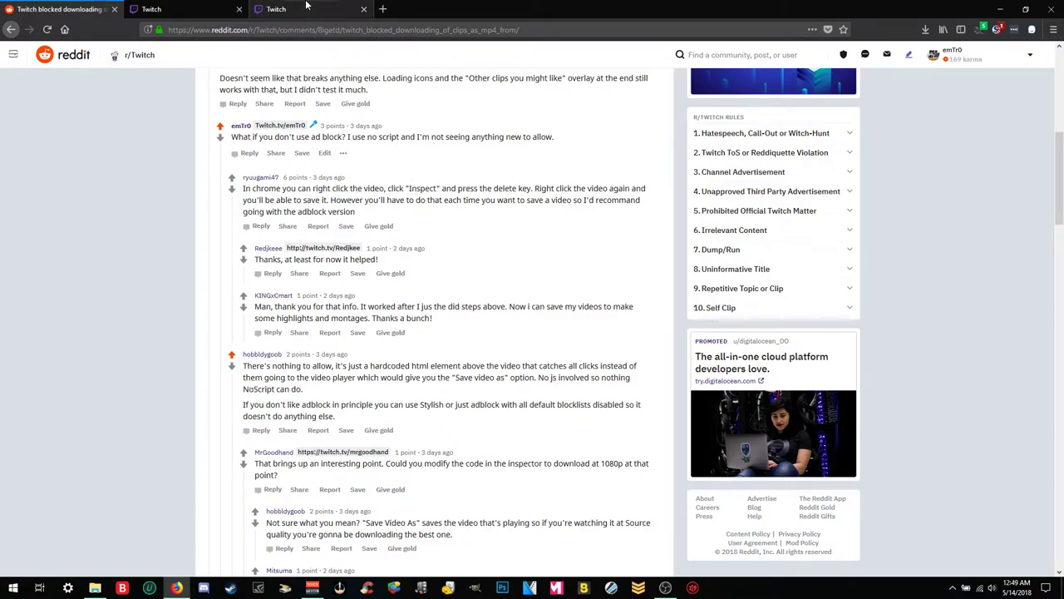
# On the dedicated clip page, inspect the video, delete its player-overlay div, close the inspector and check for Save Video As.
pyautogui.click(278, 9)
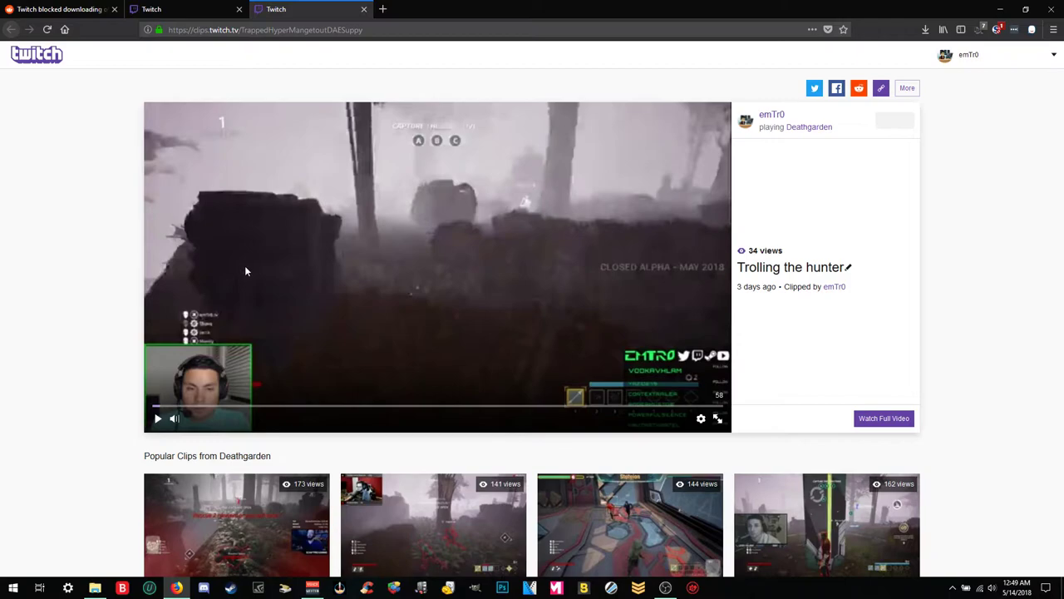
pyautogui.rightClick(570, 273)
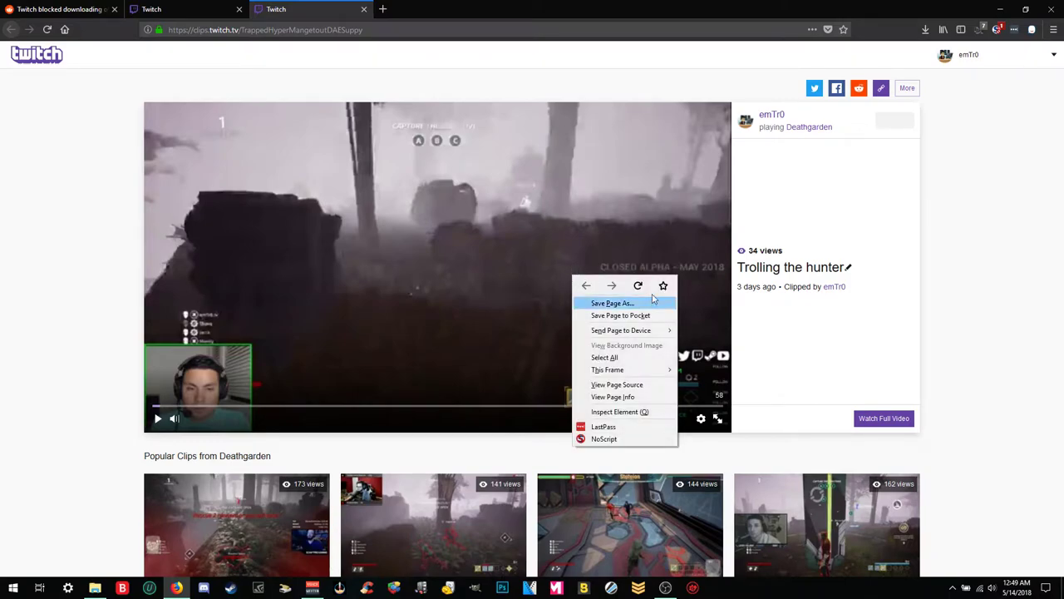
pyautogui.click(641, 412)
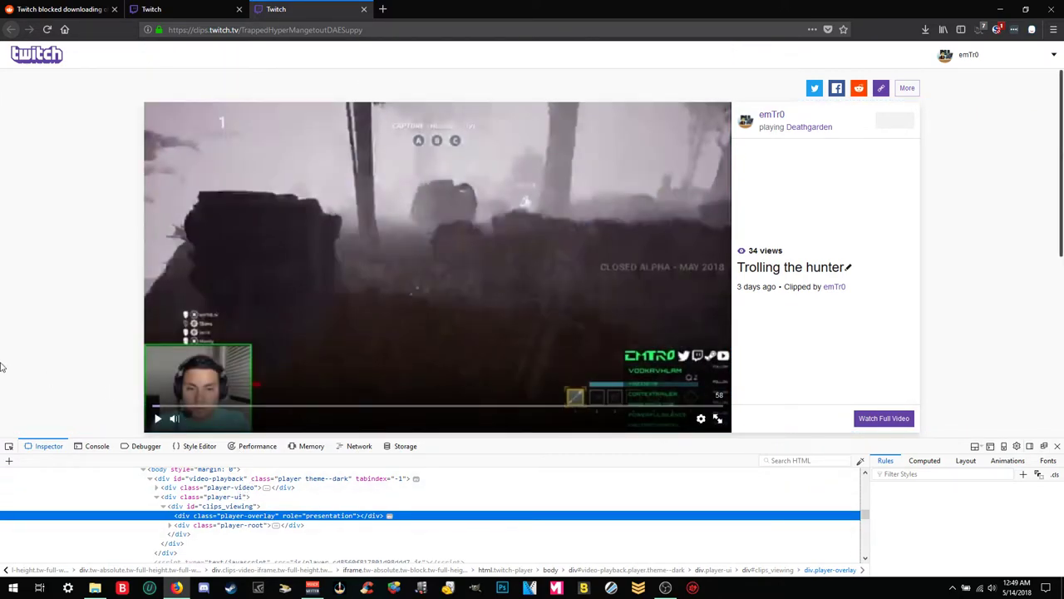
pyautogui.press('Delete')
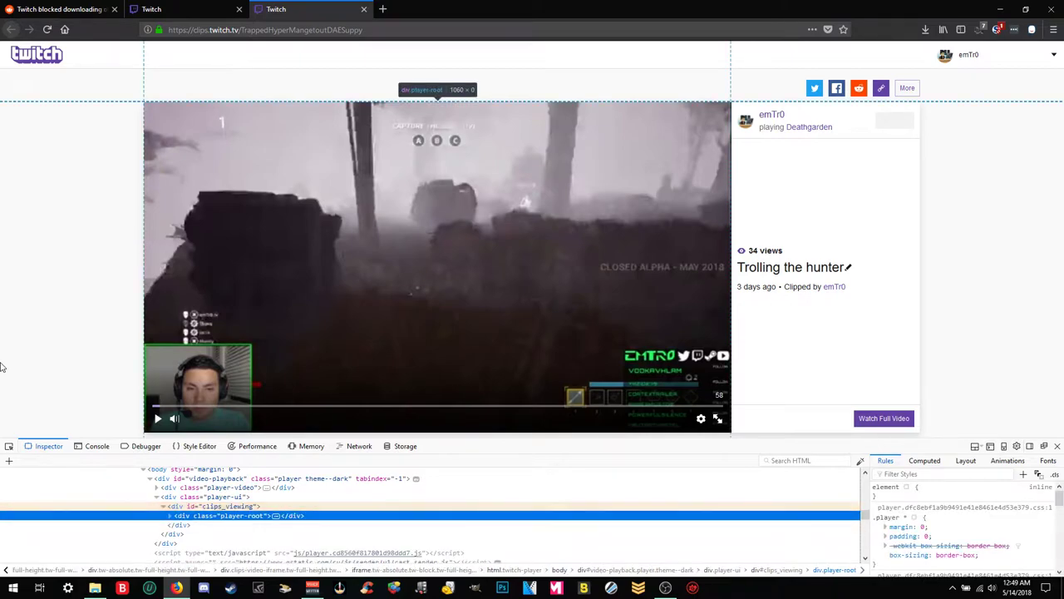
pyautogui.click(1056, 446)
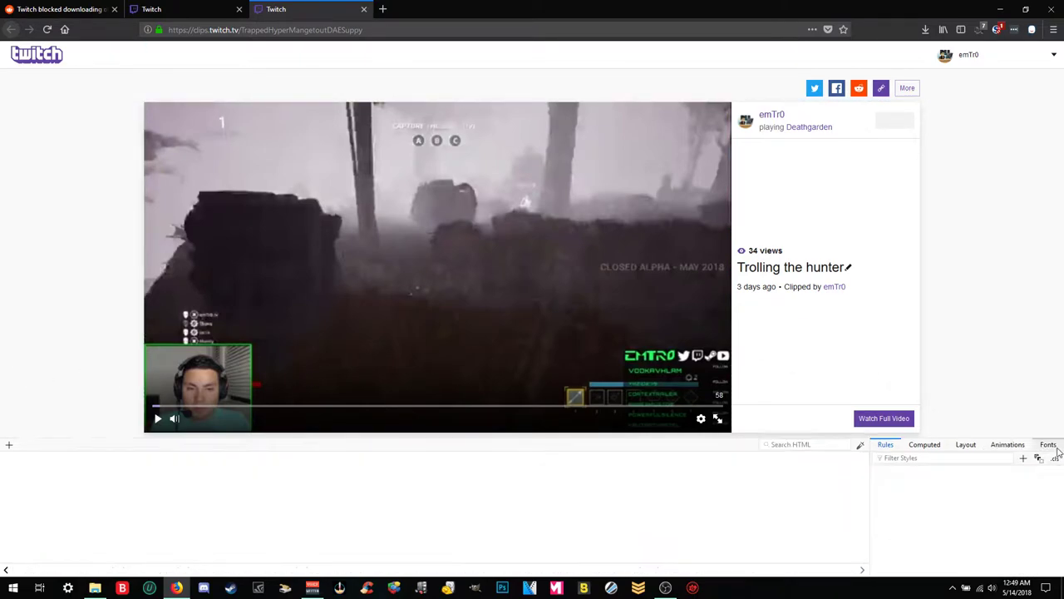
pyautogui.rightClick(291, 261)
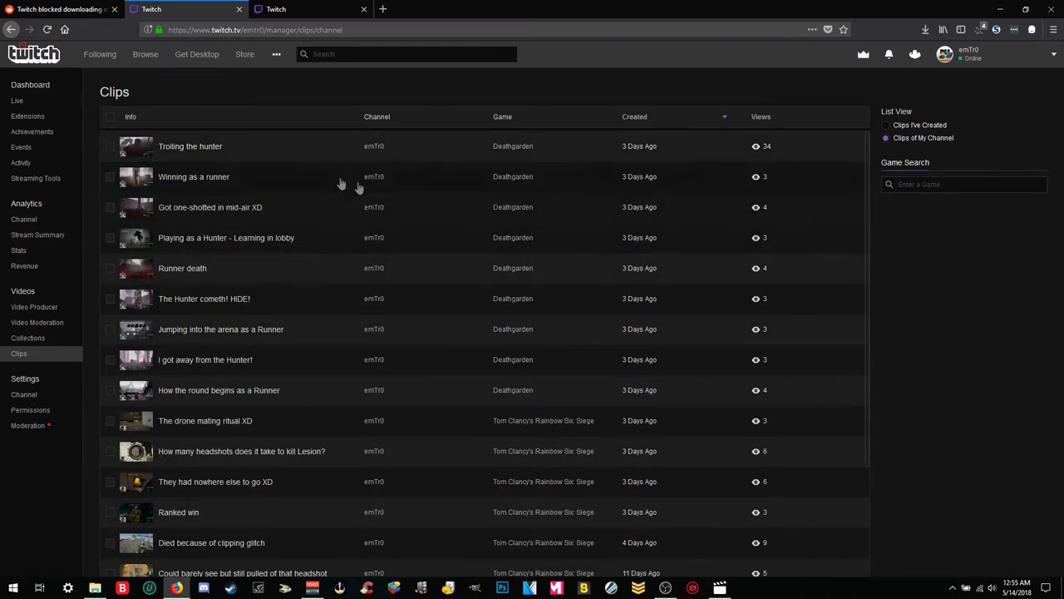
# Open "Trolling the hunter" in the clips manager, delete its plain player-overlay div in the inspector and check for Save Video As.
pyautogui.click(289, 145)
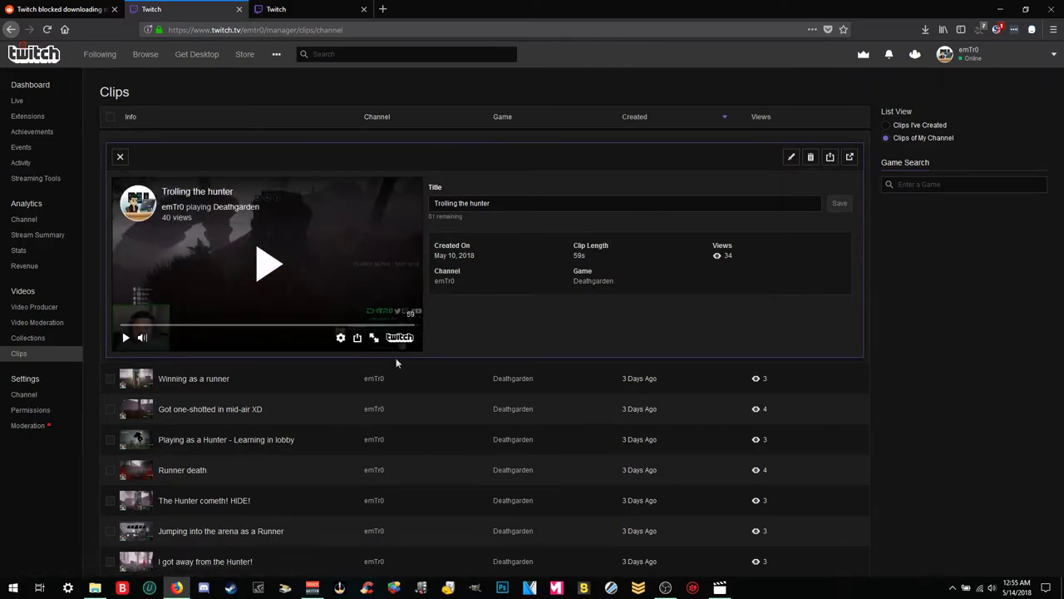
pyautogui.rightClick(335, 252)
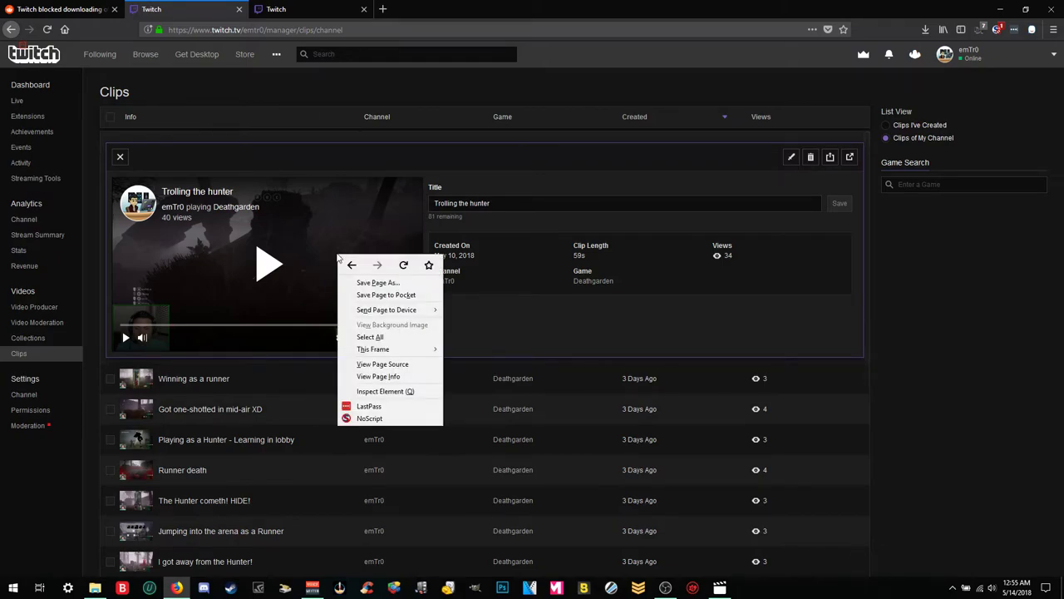
pyautogui.click(404, 391)
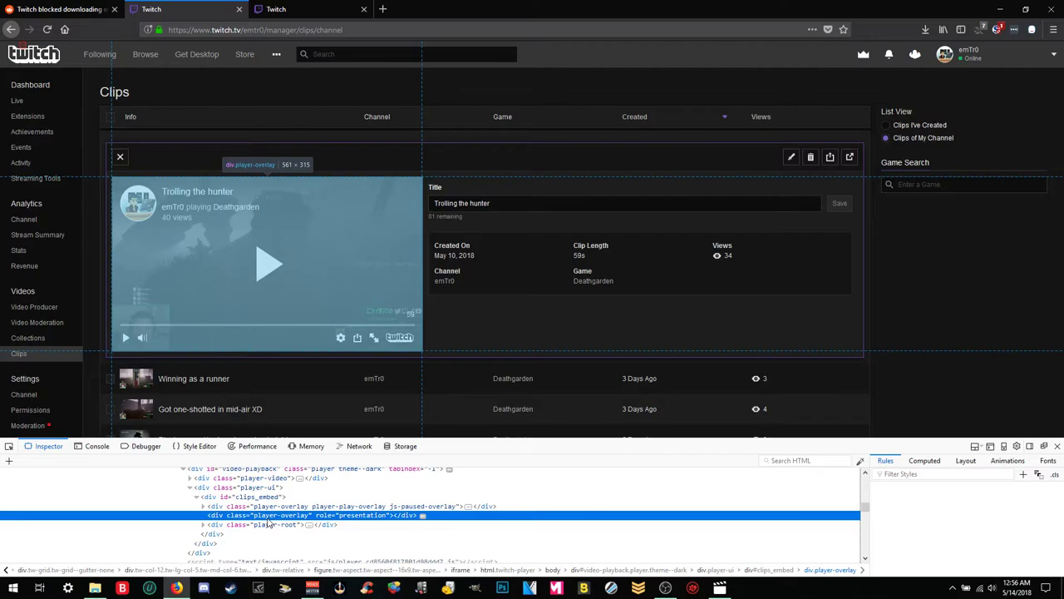
pyautogui.press('Delete')
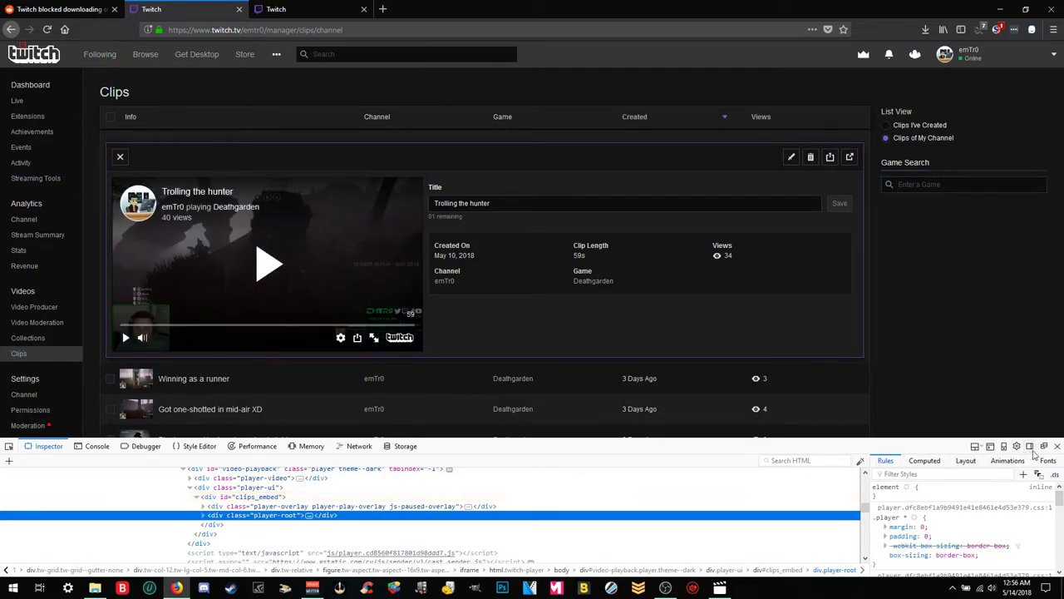
pyautogui.click(1057, 447)
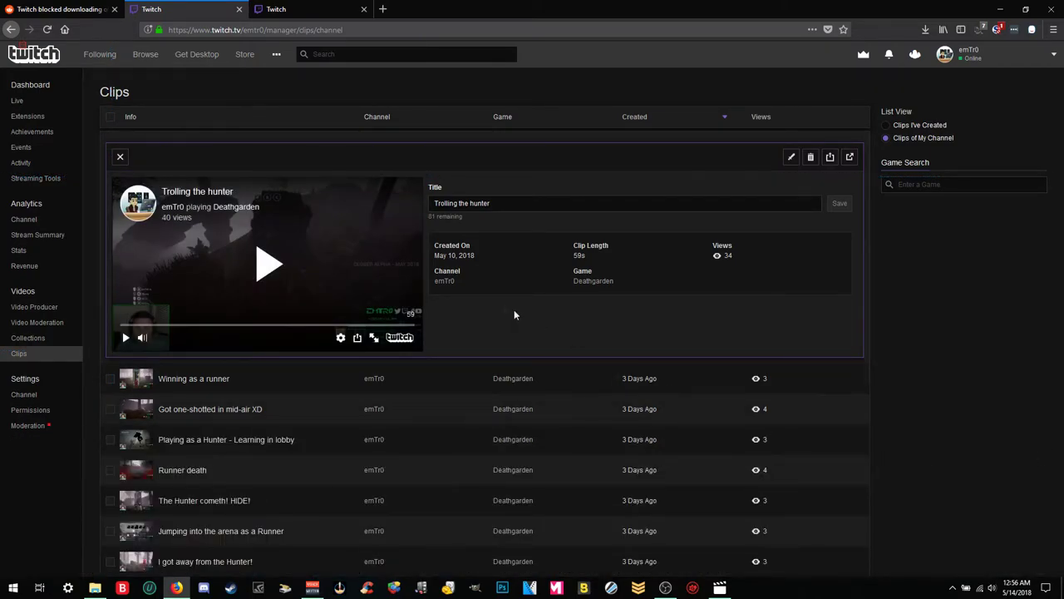
pyautogui.rightClick(361, 253)
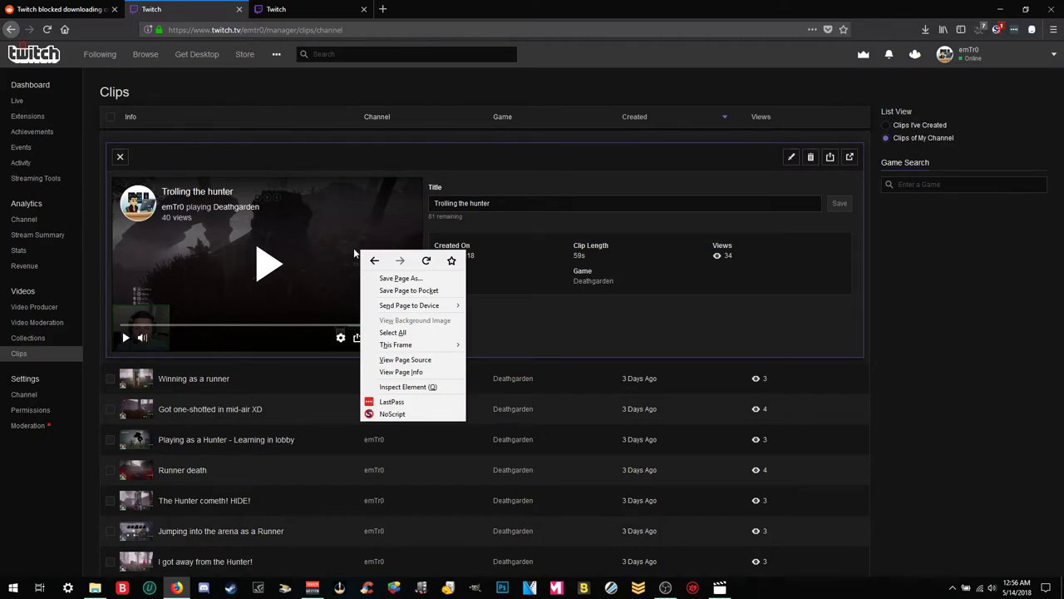
# Inspect the embedded video again, delete the player-play-overlay js-paused-overlay div, close the inspector and check for Save Video As.
pyautogui.rightClick(340, 256)
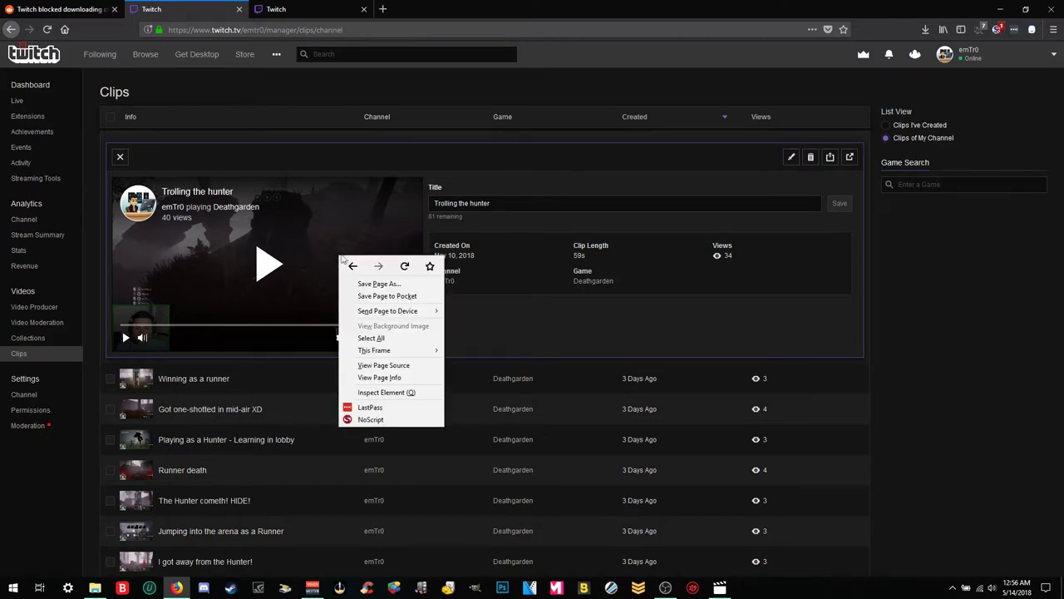
pyautogui.click(400, 394)
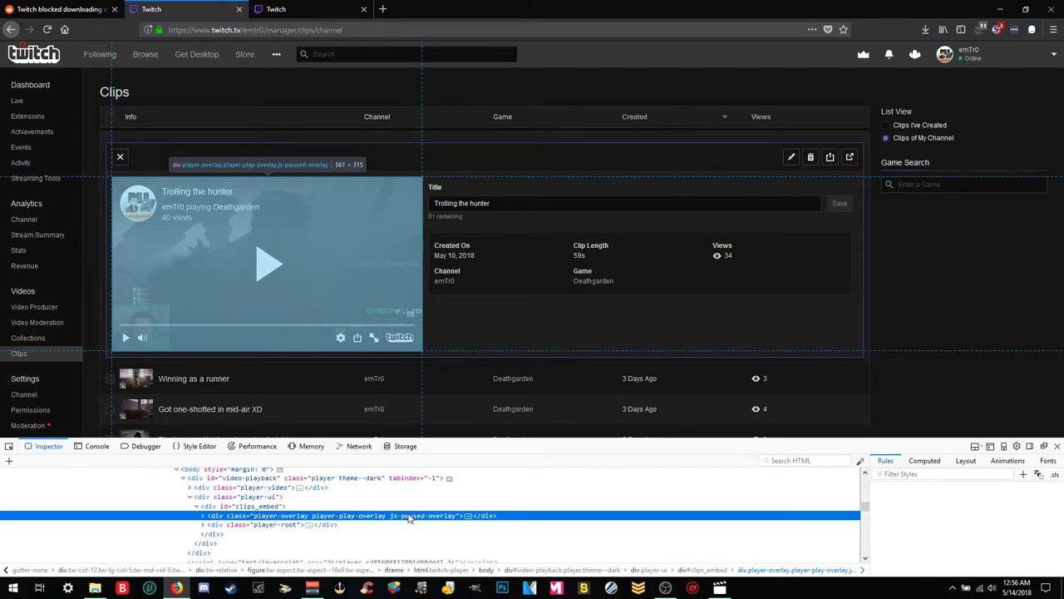
pyautogui.press('Delete')
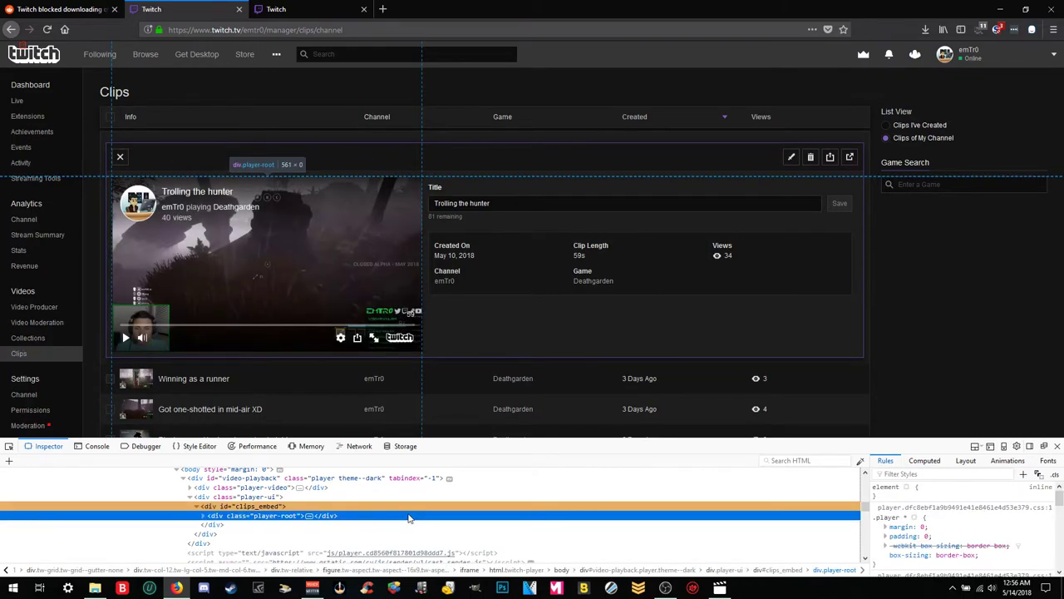
pyautogui.click(1057, 445)
pyautogui.rightClick(348, 266)
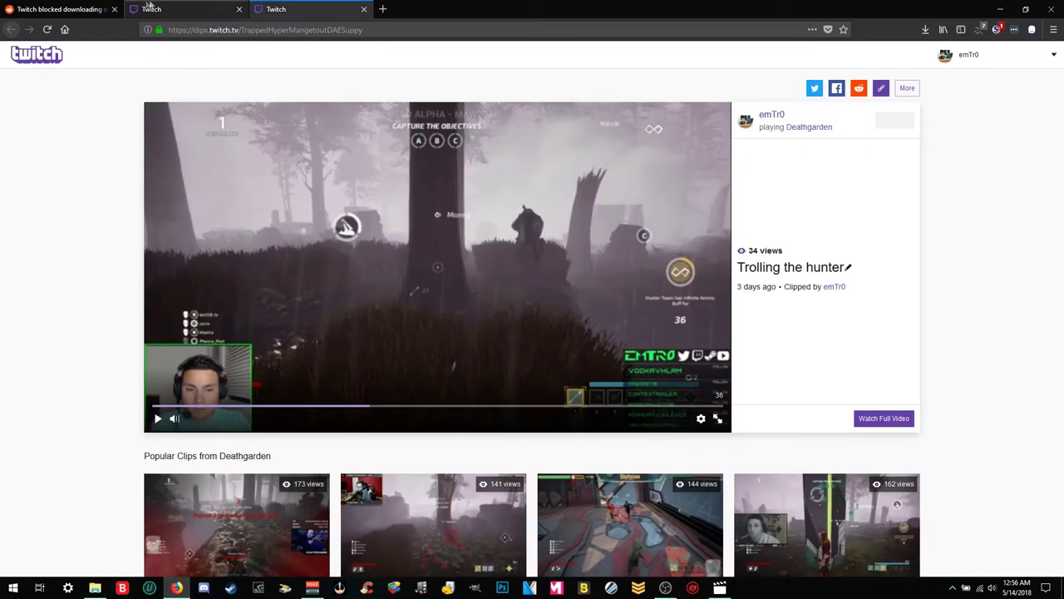
# Recheck the clips manager's embedded video for Save Video As and briefly compare it with the dedicated clip page.
pyautogui.click(182, 9)
pyautogui.rightClick(326, 275)
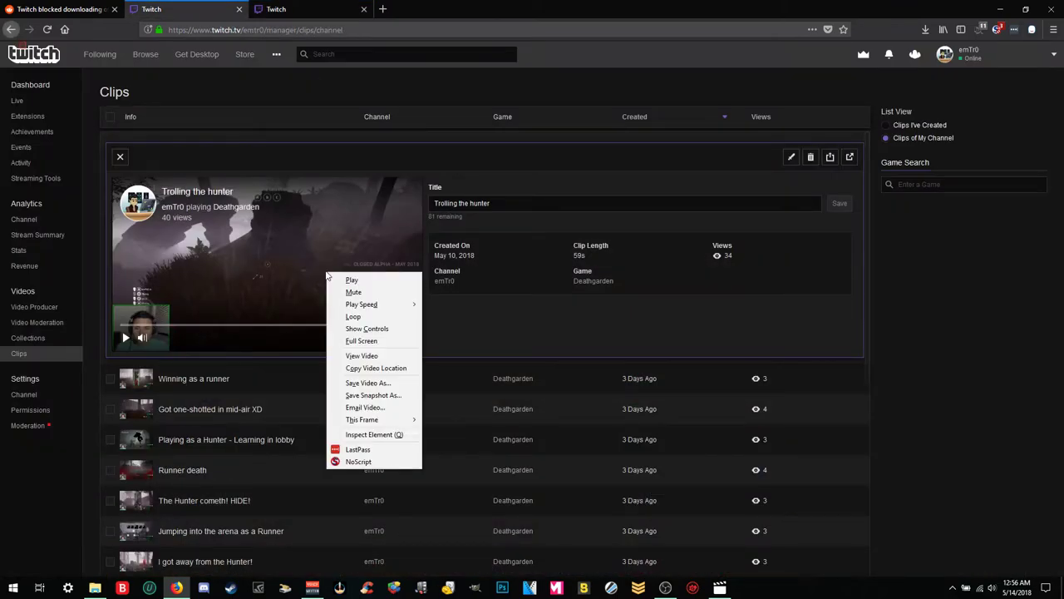
pyautogui.click(516, 326)
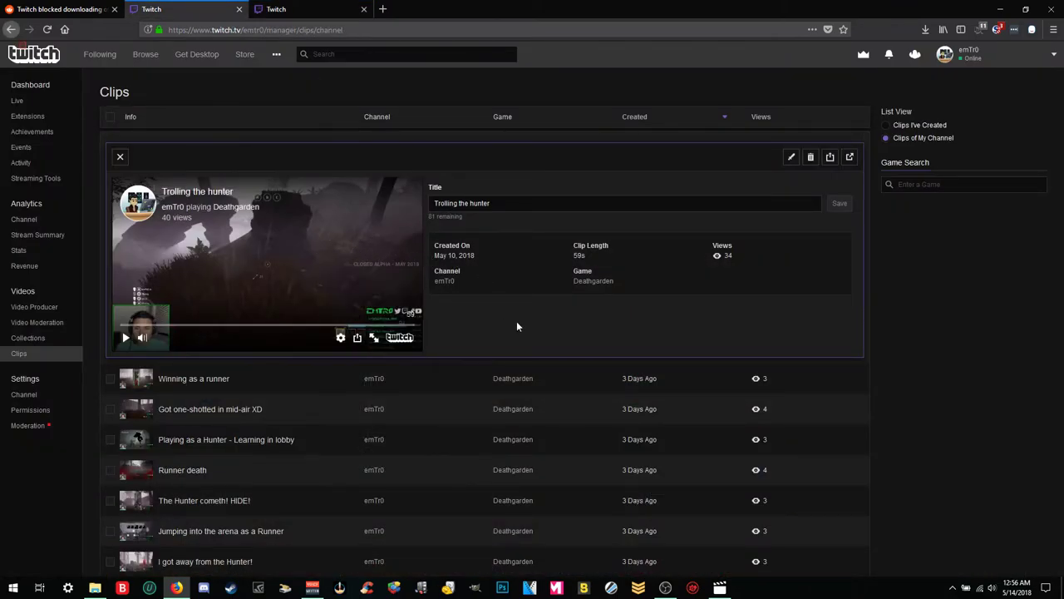
pyautogui.click(321, 9)
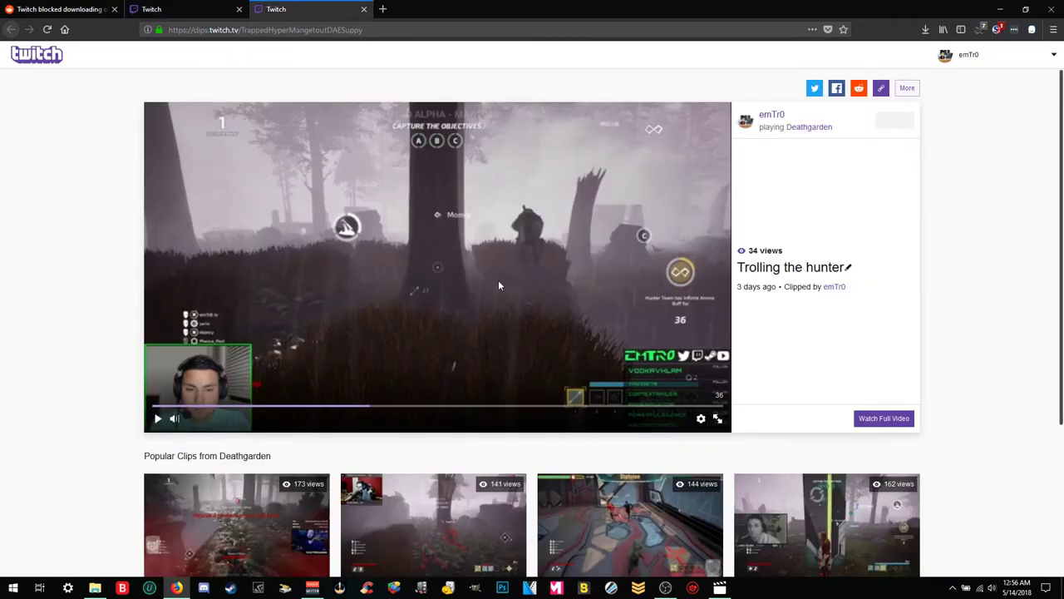
pyautogui.hotkey('ctrl', 'pageup')
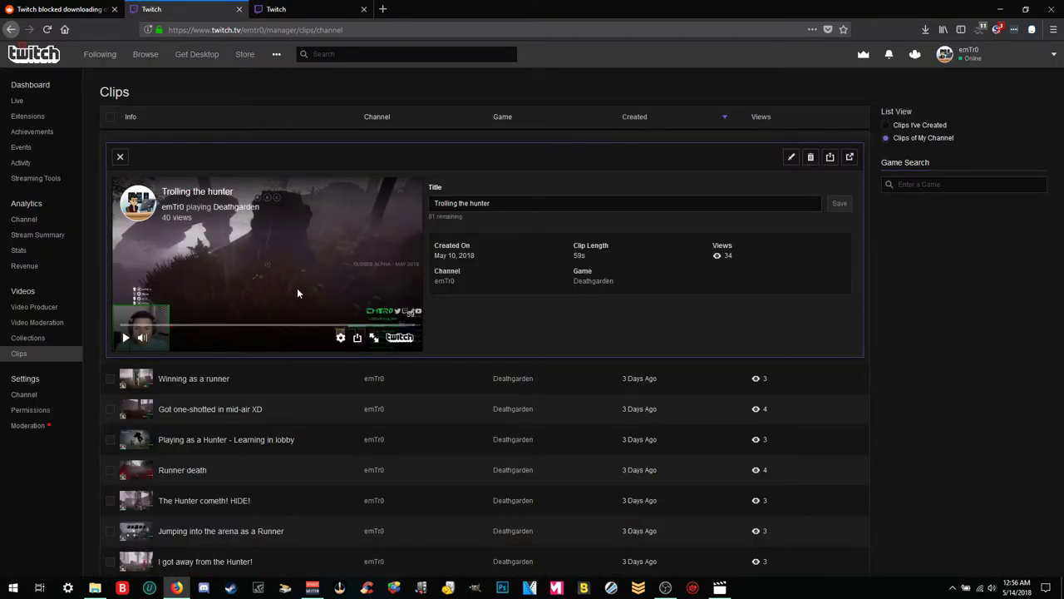
# Open the "Winning as a runner" clip in the clips manager and check its video for Save Video As.
pyautogui.click(302, 386)
pyautogui.rightClick(352, 271)
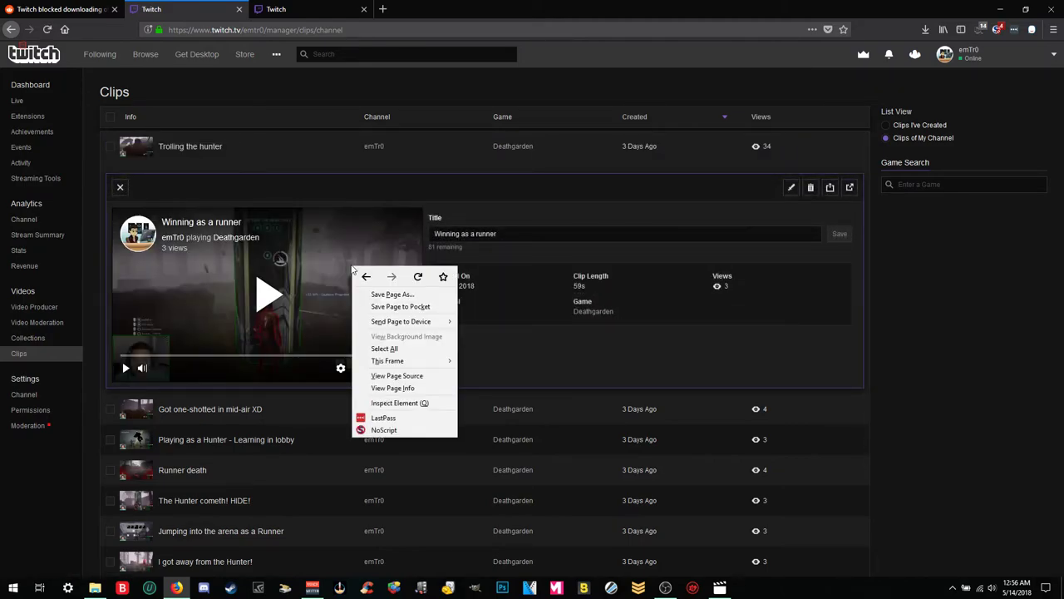
pyautogui.click(355, 261)
pyautogui.rightClick(355, 261)
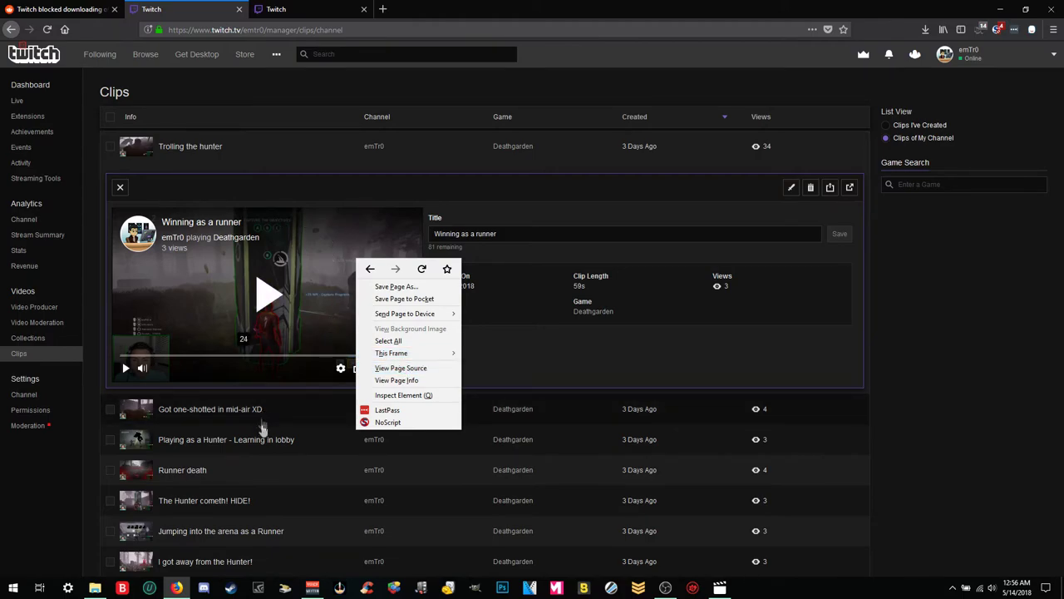
# Open the "Got one-shotted in mid-air XD" clip and check its video for Save Video As.
pyautogui.click(325, 416)
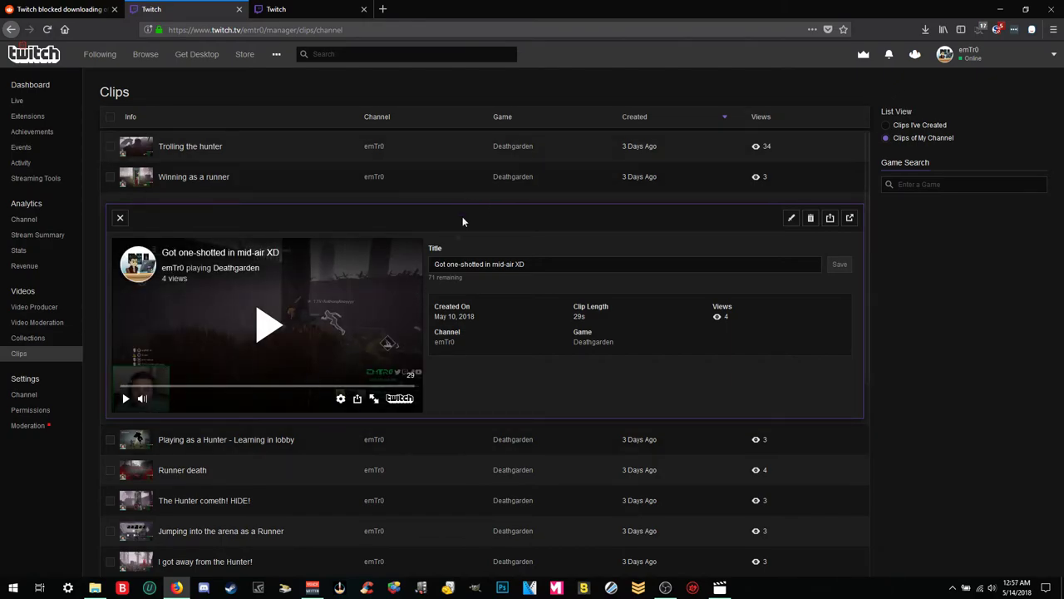
pyautogui.rightClick(341, 317)
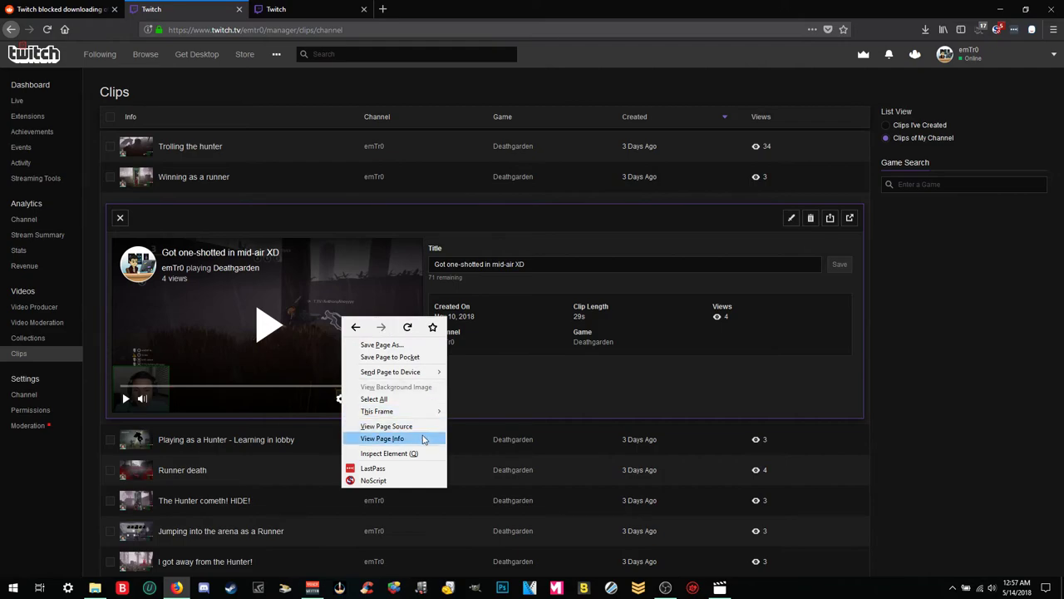
pyautogui.rightClick(341, 317)
pyautogui.rightClick(341, 317)
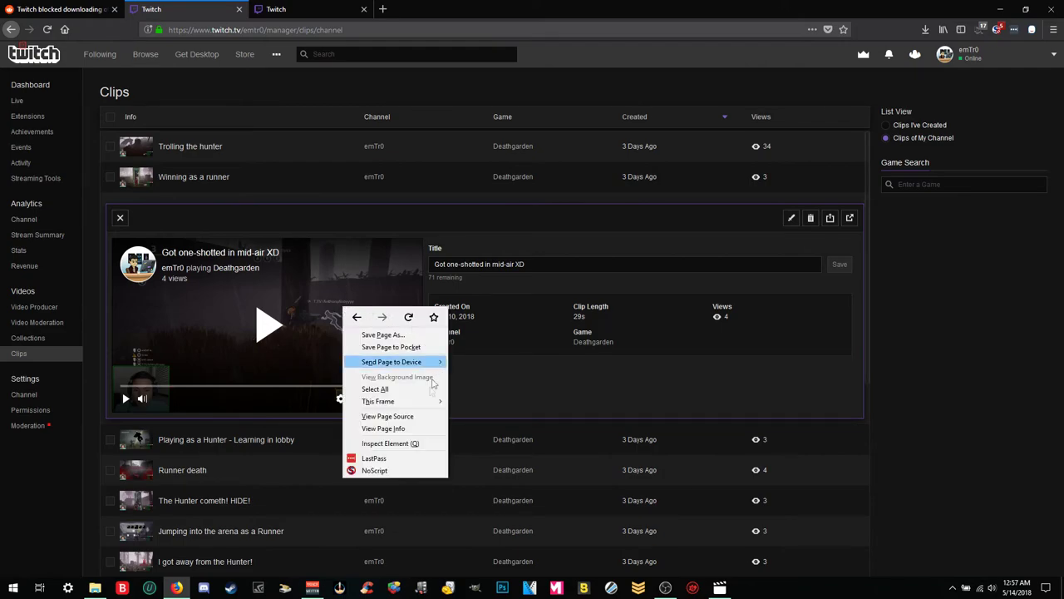
# Delete both player overlay divs over the "Got one-shotted in mid-air XD" clip in the inspector, and check its video for Save Video As.
pyautogui.click(419, 452)
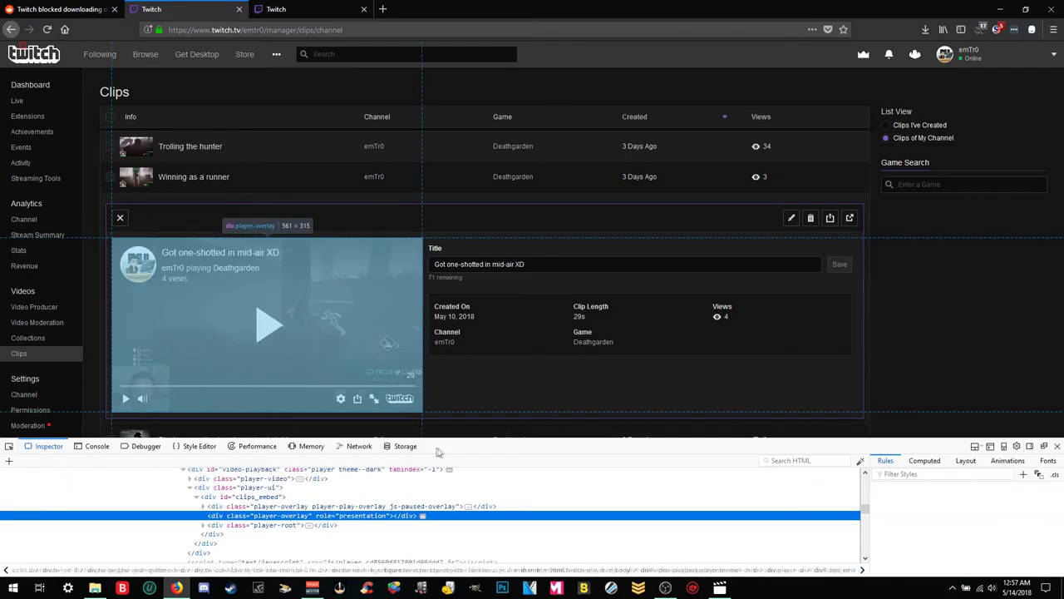
pyautogui.click(1057, 447)
pyautogui.rightClick(333, 327)
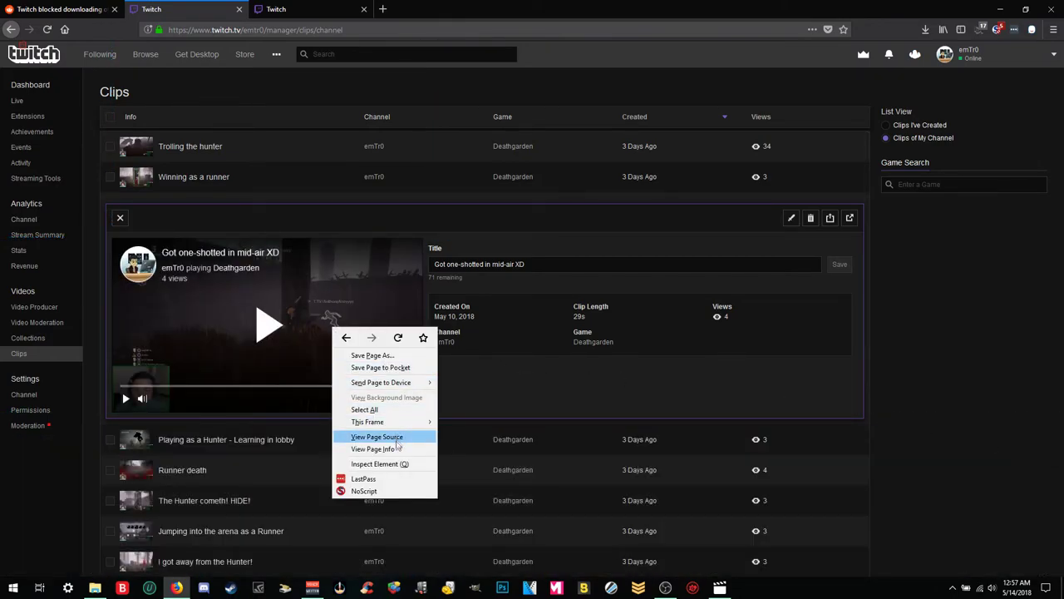
pyautogui.click(403, 464)
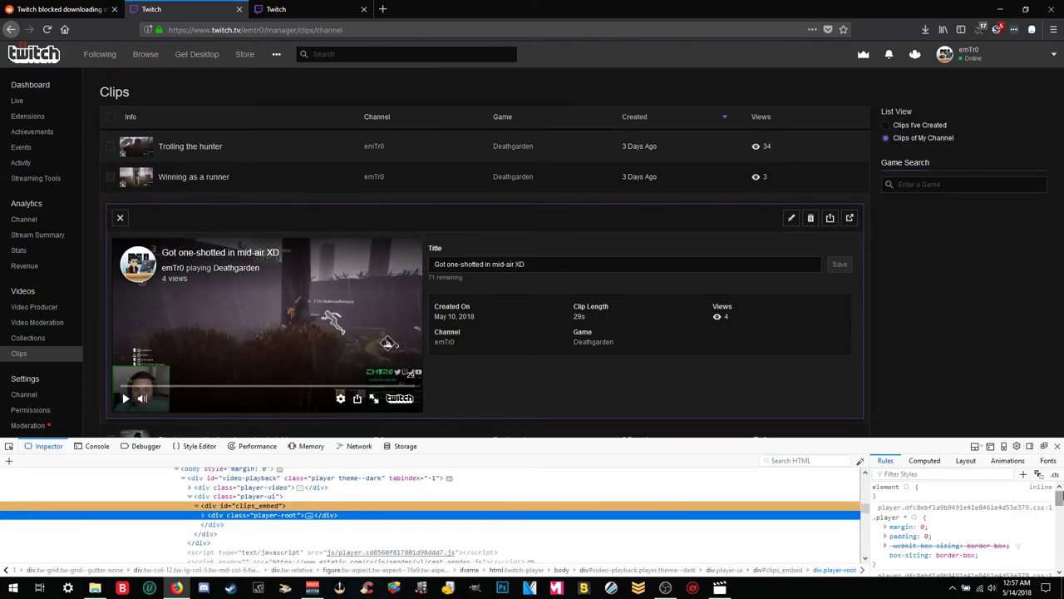
pyautogui.click(1058, 447)
pyautogui.rightClick(342, 314)
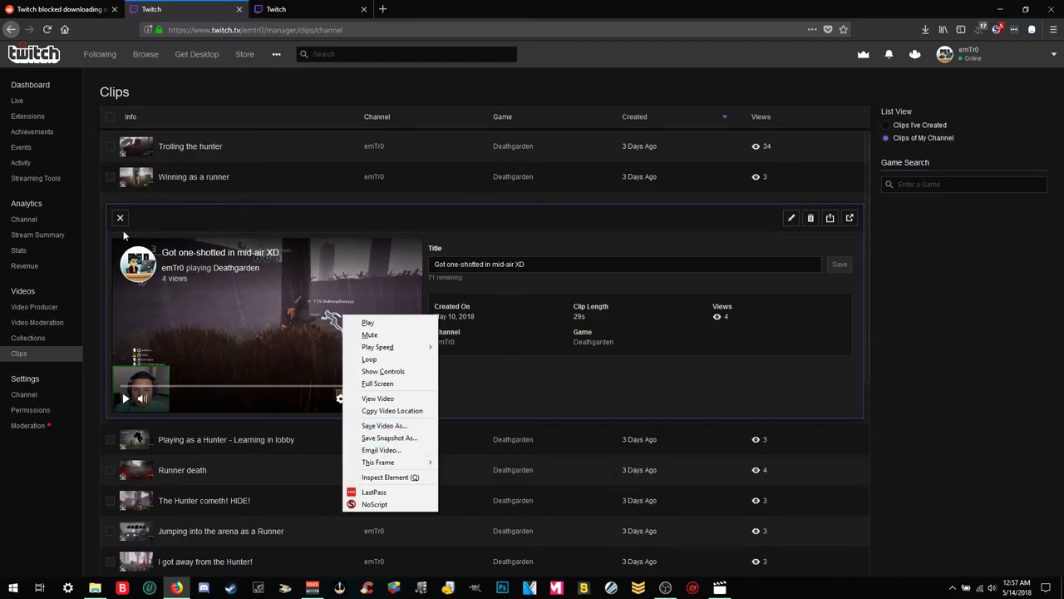
# Return to the Reddit thread and review the comments suggesting the player-overlay adblock rules and the inspect-and-delete method, including who posted them.
pyautogui.click(58, 9)
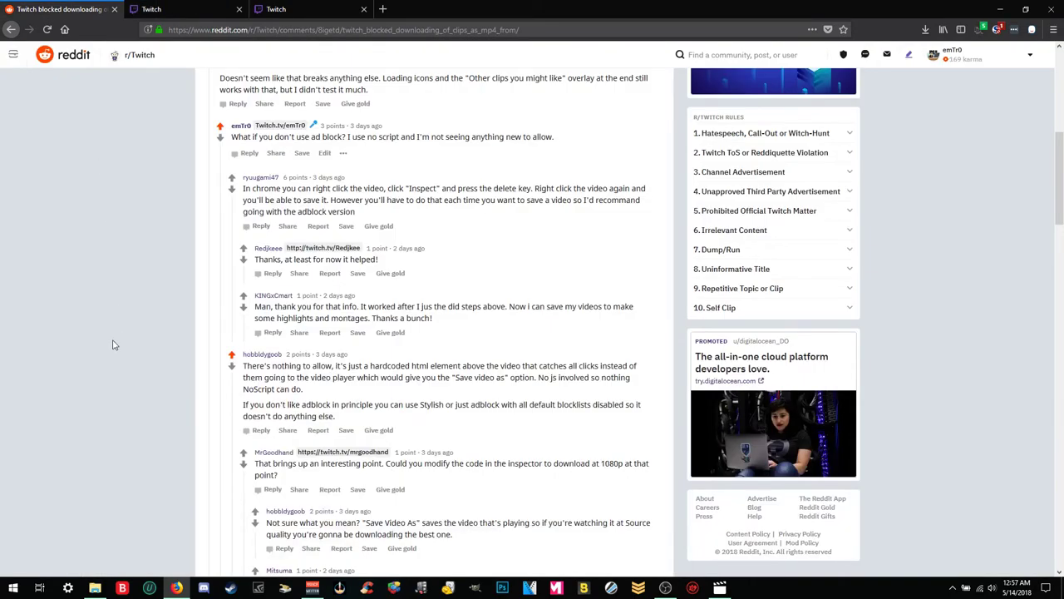
pyautogui.scroll(2, 151, 346)
pyautogui.scroll(3, 154, 357)
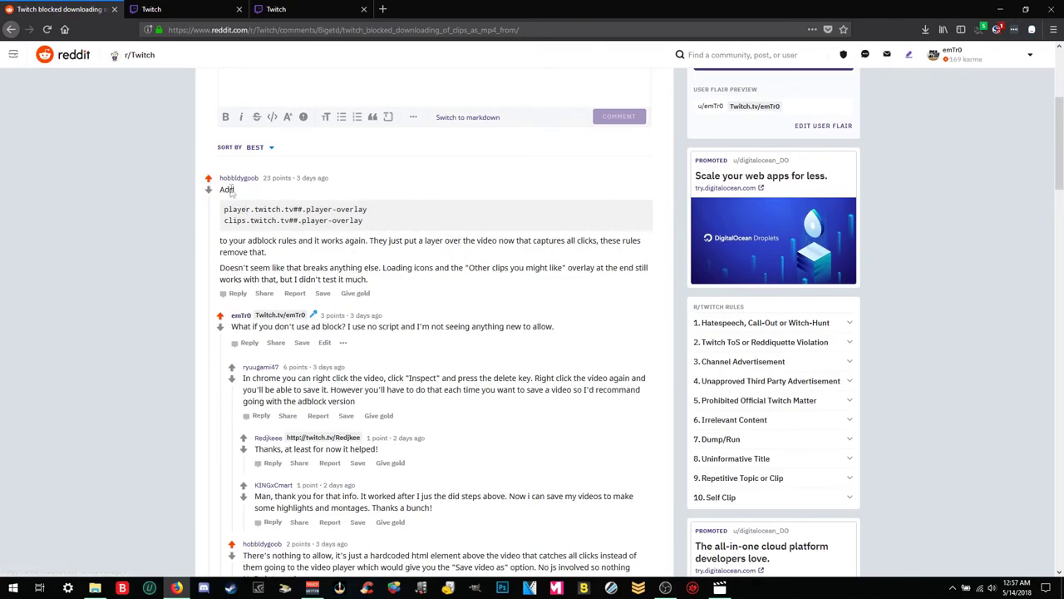
pyautogui.moveTo(245, 180)
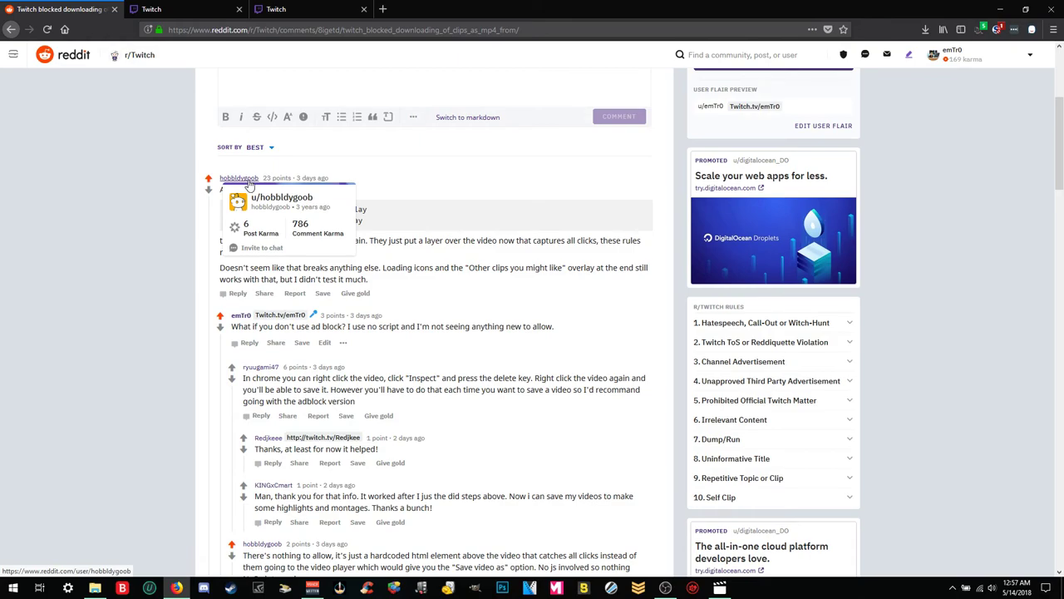
pyautogui.scroll(-3, 360, 305)
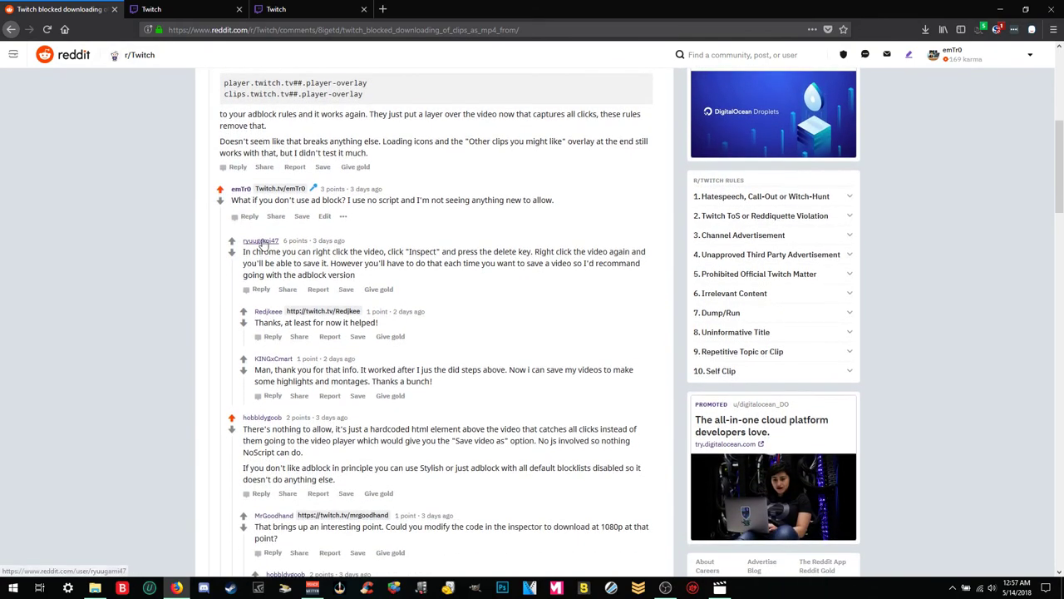
pyautogui.moveTo(262, 242)
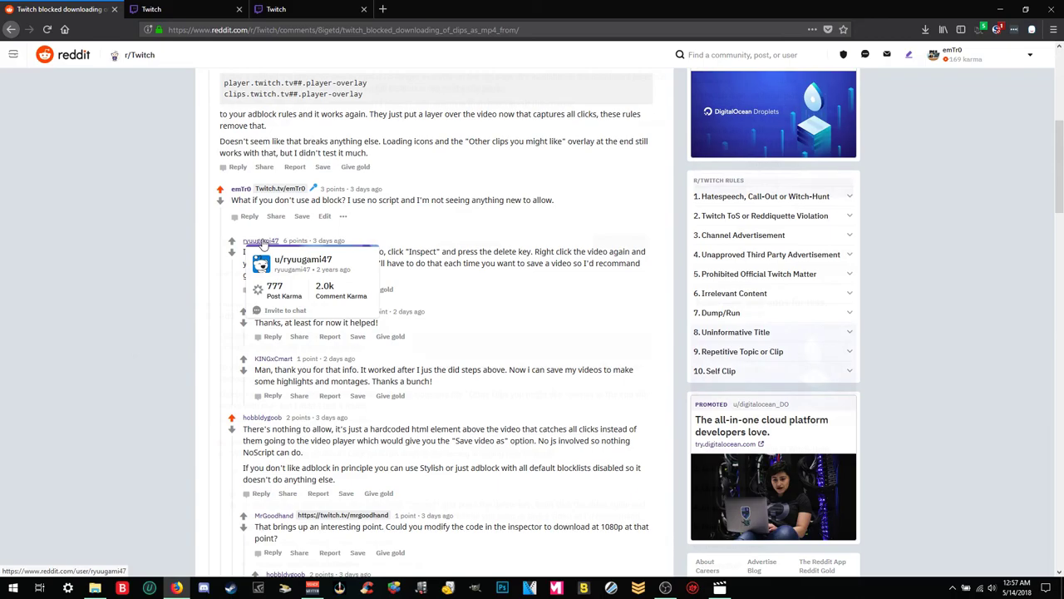